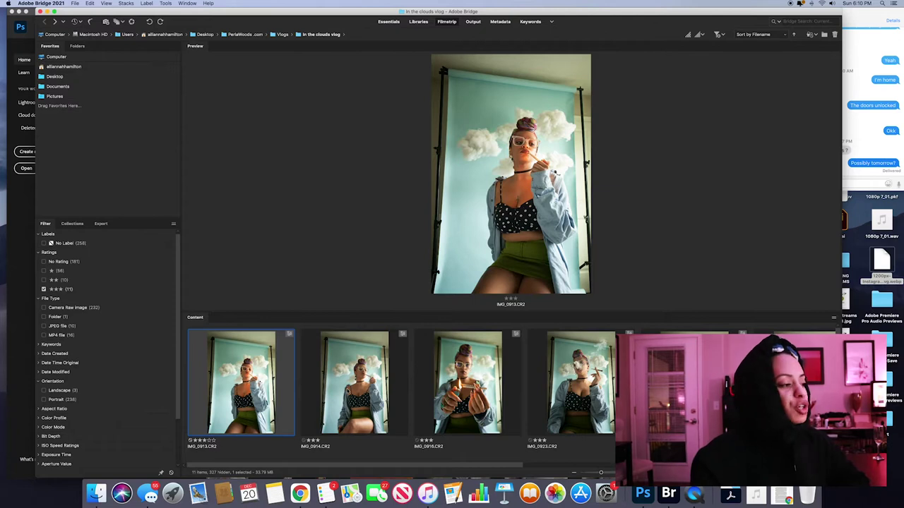
# Open the photo IMG_0916.CR2 from Bridge in Photoshop
pyautogui.press('Right')
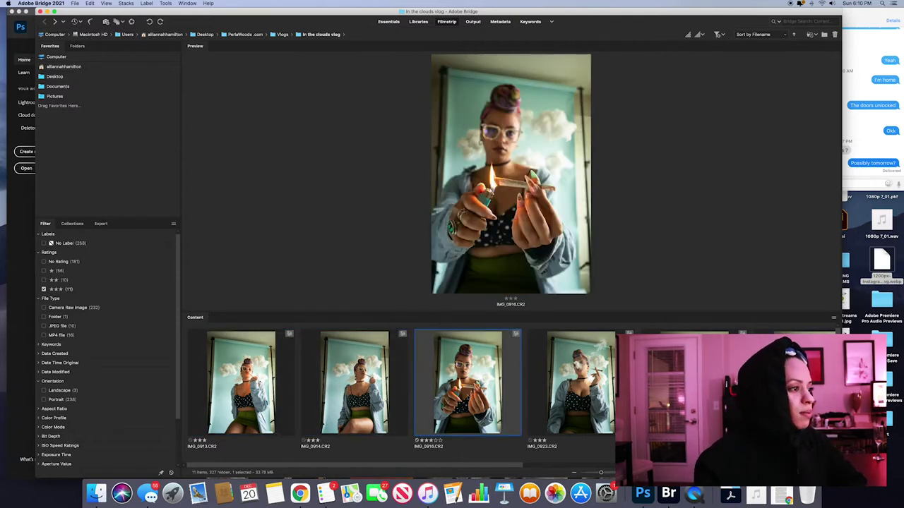
pyautogui.doubleClick(467, 398)
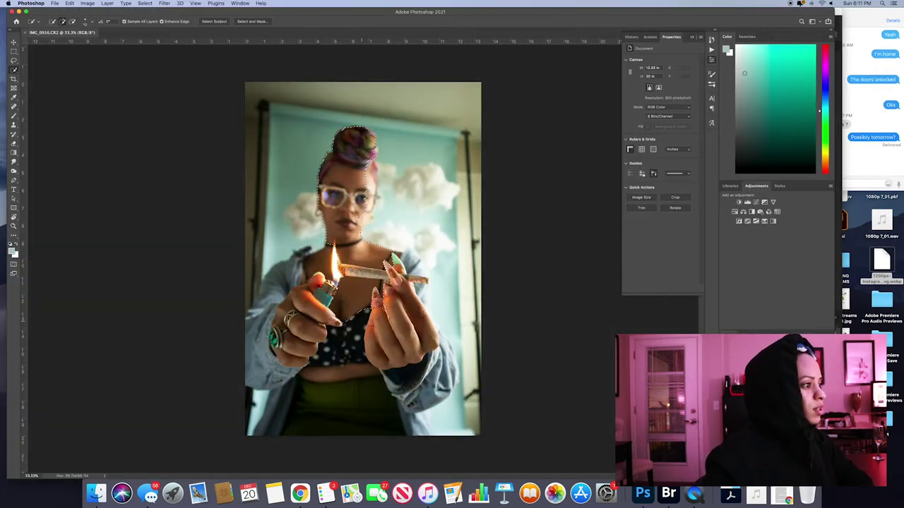
# Extend the quick selection over the subject's skirt and jacket and refine it along the side of her face
pyautogui.moveTo(365, 425)
pyautogui.mouseDown()
pyautogui.moveTo(354, 361)
pyautogui.moveTo(317, 350)
pyautogui.moveTo(285, 355)
pyautogui.moveTo(257, 319)
pyautogui.moveTo(271, 294)
pyautogui.moveTo(300, 279)
pyautogui.mouseUp()
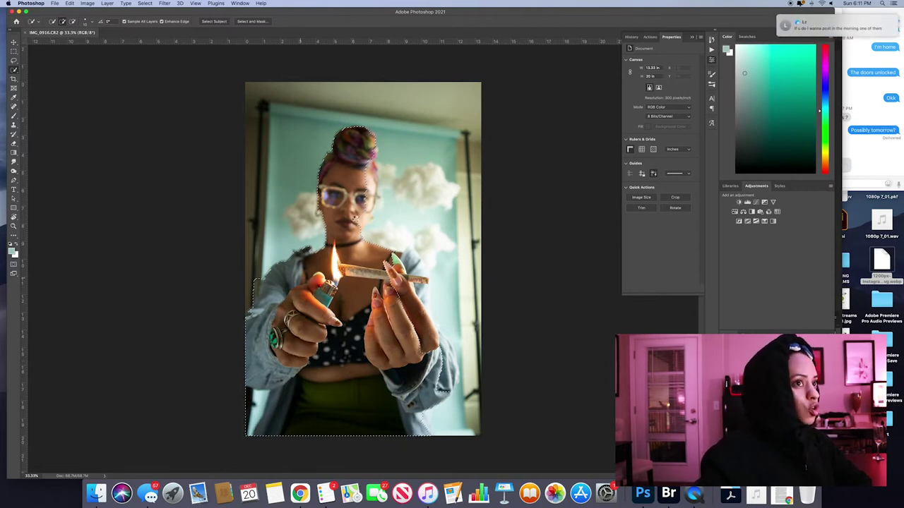
pyautogui.moveTo(355, 220)
pyautogui.mouseDown()
pyautogui.moveTo(361, 227)
pyautogui.moveTo(373, 195)
pyautogui.mouseUp()
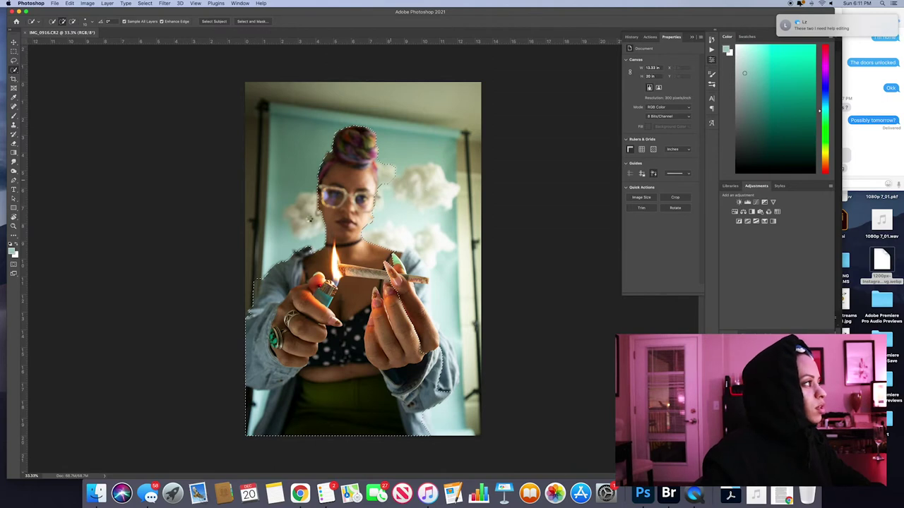
pyautogui.press('super+a')
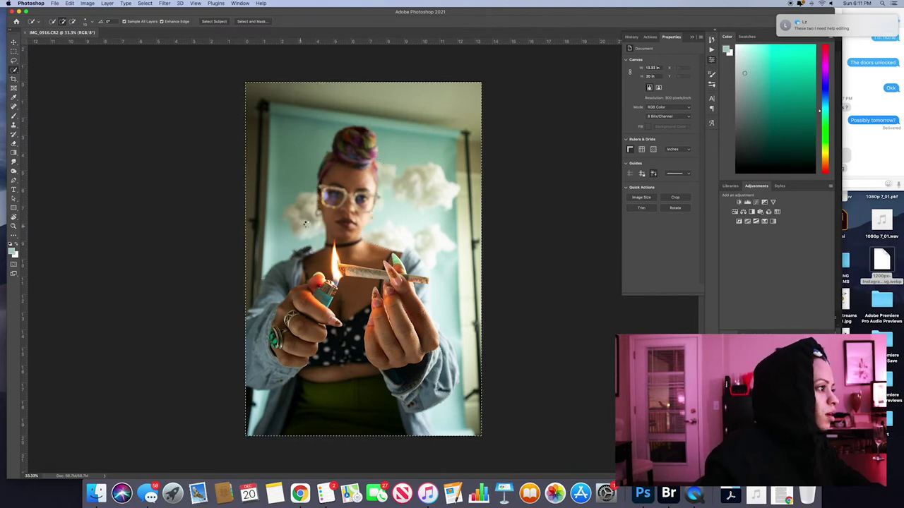
pyautogui.press('super+z')
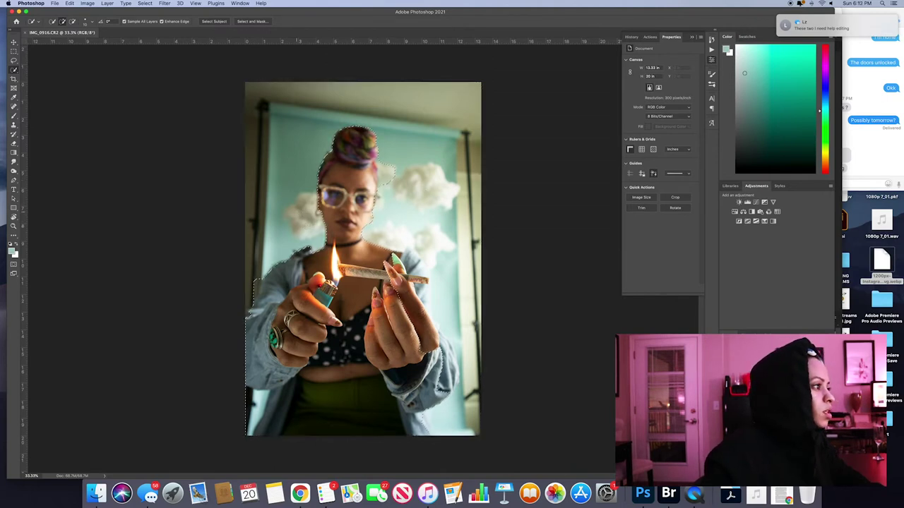
pyautogui.press('super+a')
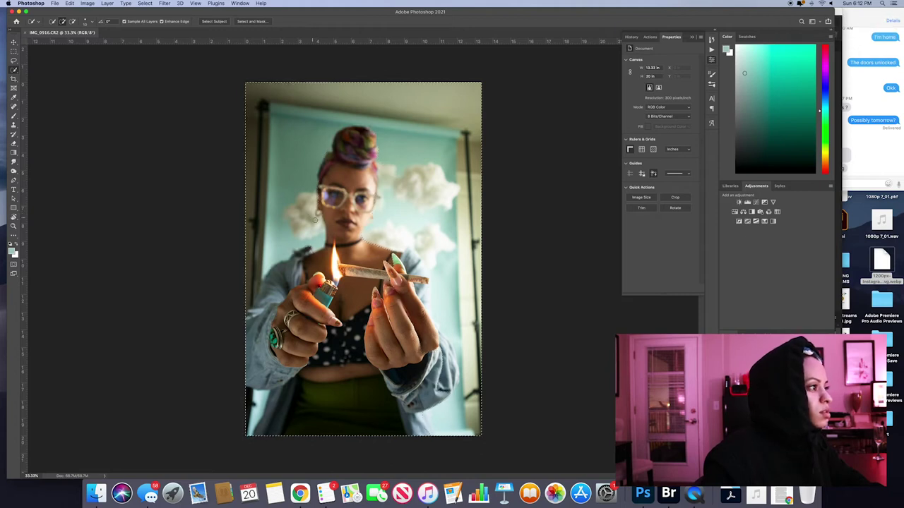
pyautogui.press('super+z')
# Add the cotton clouds on both sides of the subject's head and above her shoulder to the selection with the Lasso tool
pyautogui.click(14, 60)
pyautogui.moveTo(326, 233)
pyautogui.mouseDown()
pyautogui.moveTo(308, 243)
pyautogui.moveTo(291, 237)
pyautogui.moveTo(289, 209)
pyautogui.moveTo(319, 189)
pyautogui.moveTo(329, 215)
pyautogui.mouseUp()
pyautogui.moveTo(386, 189)
pyautogui.mouseDown()
pyautogui.moveTo(426, 214)
pyautogui.moveTo(446, 212)
pyautogui.moveTo(457, 195)
pyautogui.moveTo(433, 163)
pyautogui.moveTo(387, 189)
pyautogui.mouseUp()
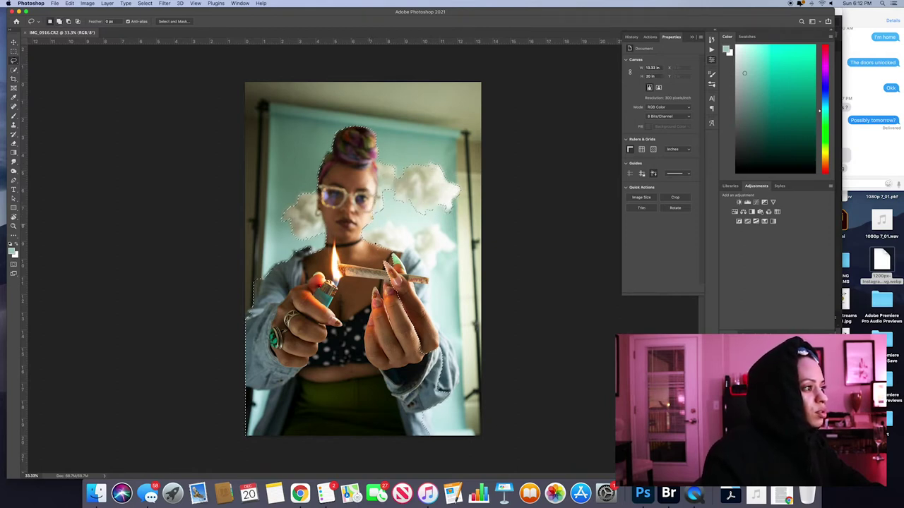
pyautogui.moveTo(393, 226)
pyautogui.mouseDown()
pyautogui.moveTo(416, 234)
pyautogui.moveTo(432, 223)
pyautogui.moveTo(453, 243)
pyautogui.moveTo(430, 271)
pyautogui.moveTo(432, 311)
pyautogui.mouseUp()
# Refine the lasso selection along both denim sleeves and the lower jacket edges, leaving out the backdrop
pyautogui.moveTo(445, 399)
pyautogui.mouseDown()
pyautogui.moveTo(459, 371)
pyautogui.moveTo(441, 331)
pyautogui.moveTo(411, 318)
pyautogui.mouseUp()
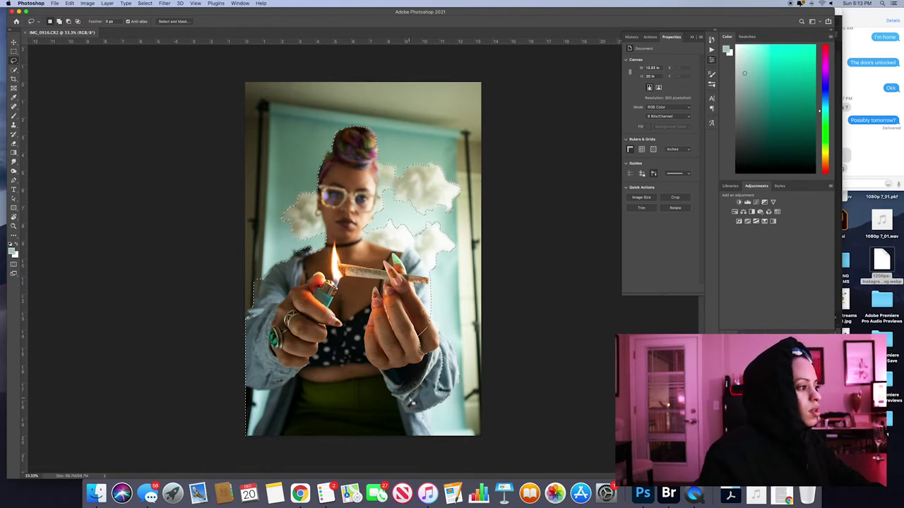
pyautogui.moveTo(426, 411)
pyautogui.mouseDown()
pyautogui.moveTo(430, 422)
pyautogui.moveTo(411, 408)
pyautogui.moveTo(425, 401)
pyautogui.mouseUp()
pyautogui.moveTo(267, 288)
pyautogui.mouseDown()
pyautogui.moveTo(252, 308)
pyautogui.moveTo(256, 281)
pyautogui.moveTo(248, 309)
pyautogui.moveTo(262, 311)
pyautogui.mouseUp()
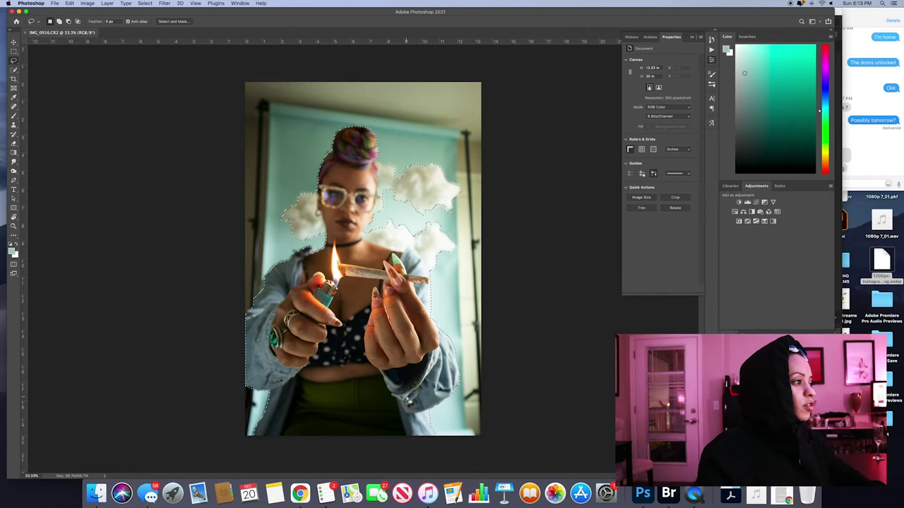
# Add a new layer and set the Brush to 100% opacity with a teal sampled from the upper backdrop
pyautogui.press('b')
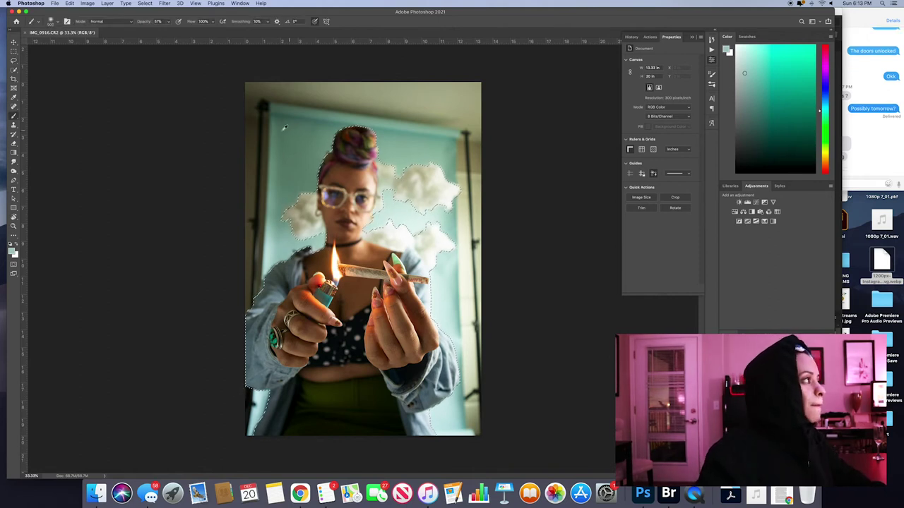
pyautogui.click(107, 4)
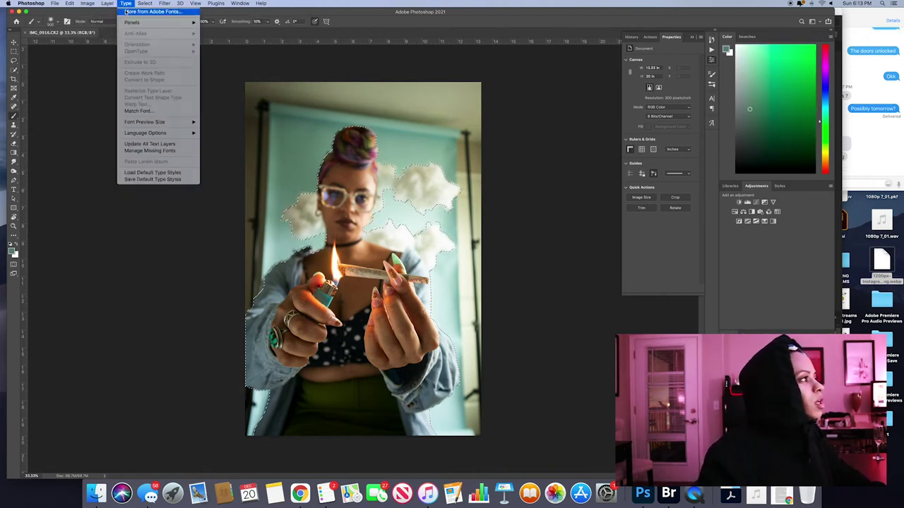
pyautogui.moveTo(175, 11)
pyautogui.click(201, 14)
pyautogui.click(519, 216)
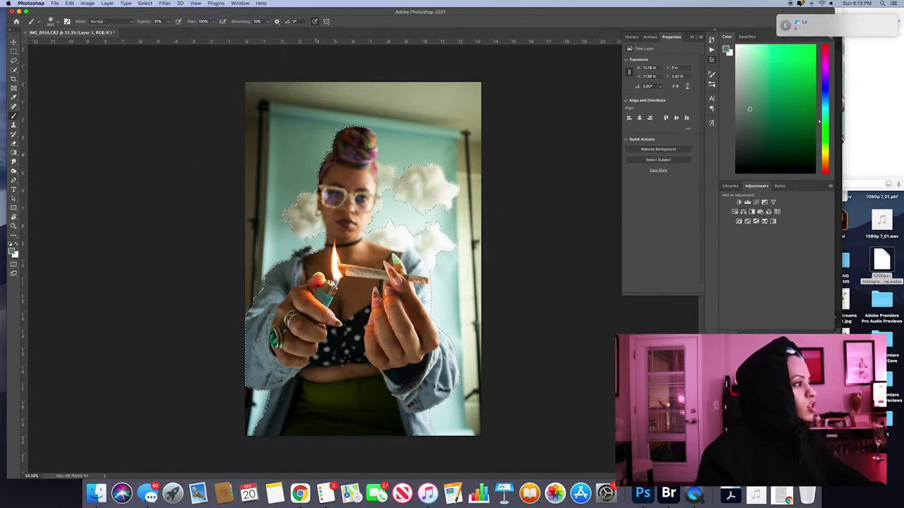
pyautogui.keyDown('alt'); pyautogui.click(274, 118); pyautogui.keyUp('alt')
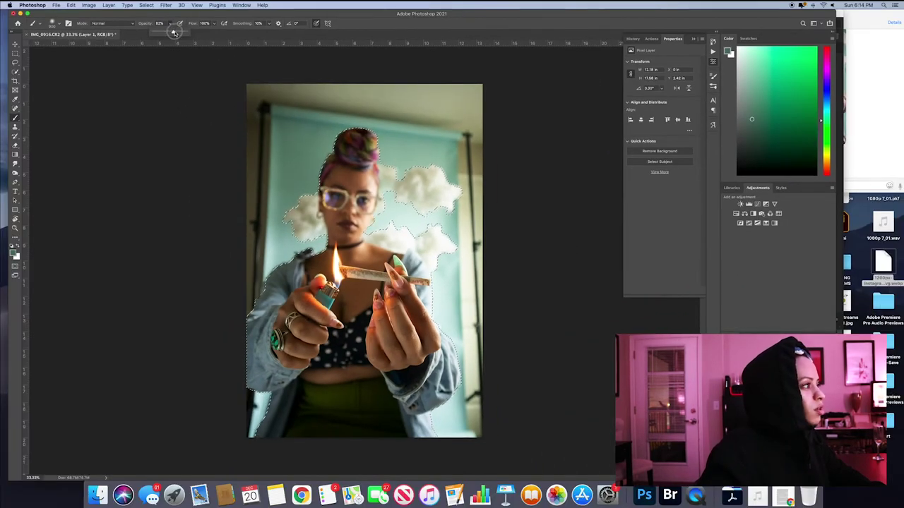
pyautogui.moveTo(173, 32); pyautogui.dragTo(186, 33)
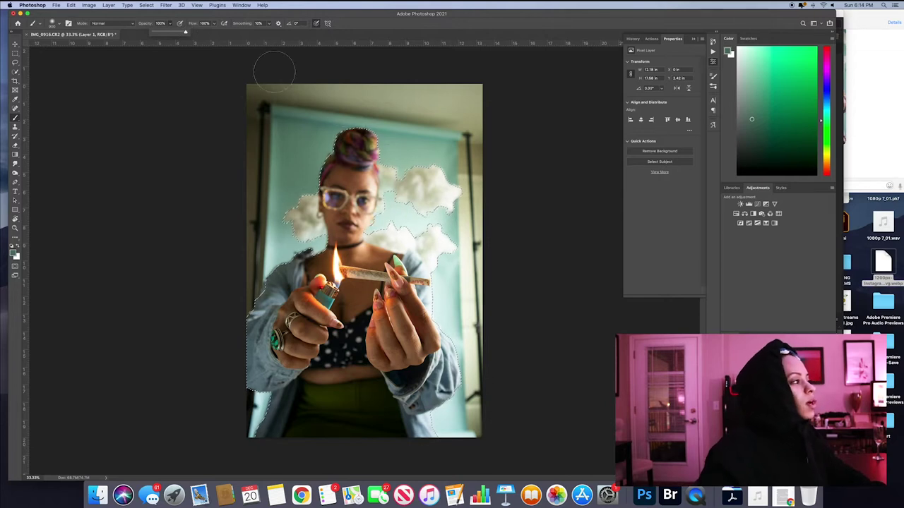
# Invert the selection to cover the backdrop around the subject and clouds, keeping Layer 1 as the active layer
pyautogui.click(113, 5)
pyautogui.moveTo(149, 5)
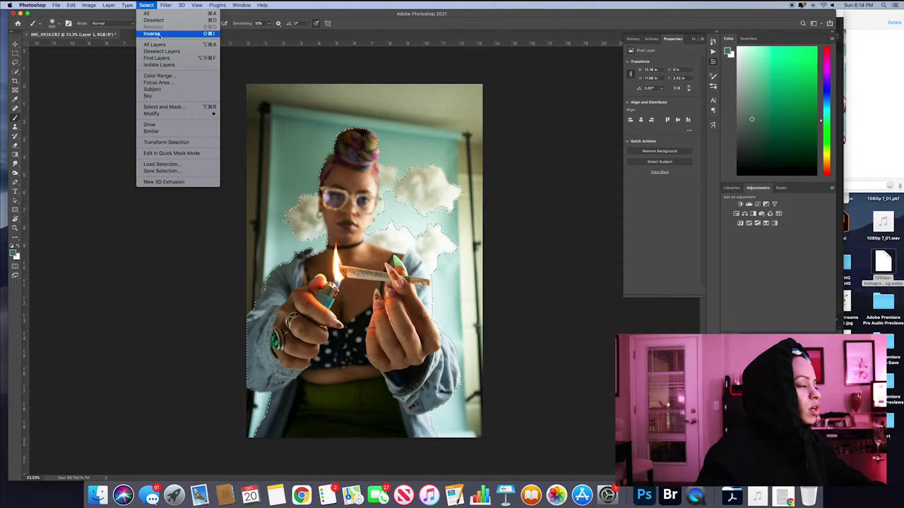
pyautogui.click(159, 34)
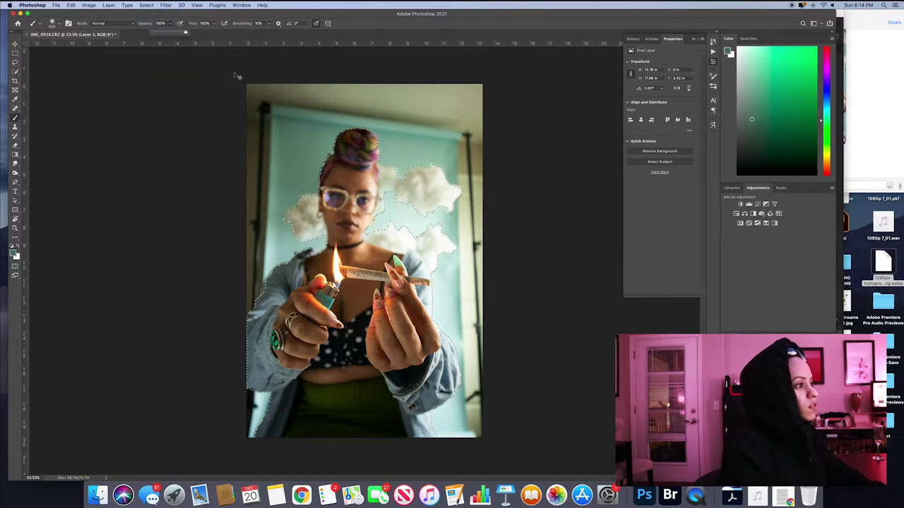
pyautogui.keyDown('alt'); pyautogui.click(265, 104); pyautogui.keyUp('alt')
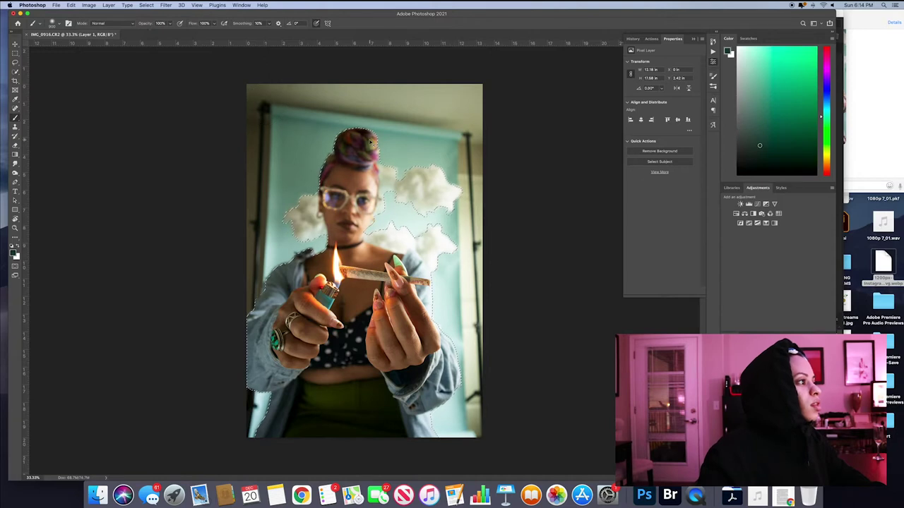
pyautogui.click(769, 403)
pyautogui.press('shift+super+i')
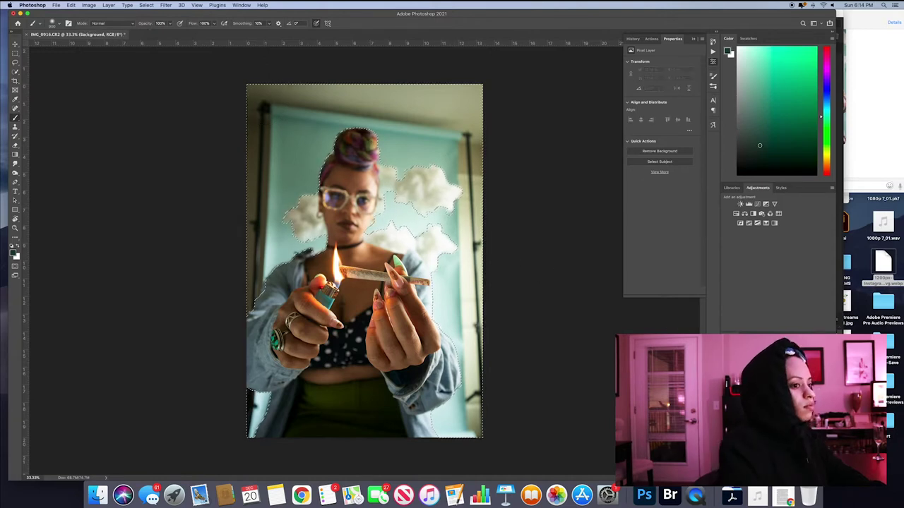
pyautogui.hotkey('alt', ']')
# Paint over the light stand and wall along the photo's left side with green tones sampled from the nearby backdrop
pyautogui.keyDown('alt'); pyautogui.click(266, 99); pyautogui.keyUp('alt')
pyautogui.keyDown('alt'); pyautogui.click(275, 147); pyautogui.keyUp('alt')
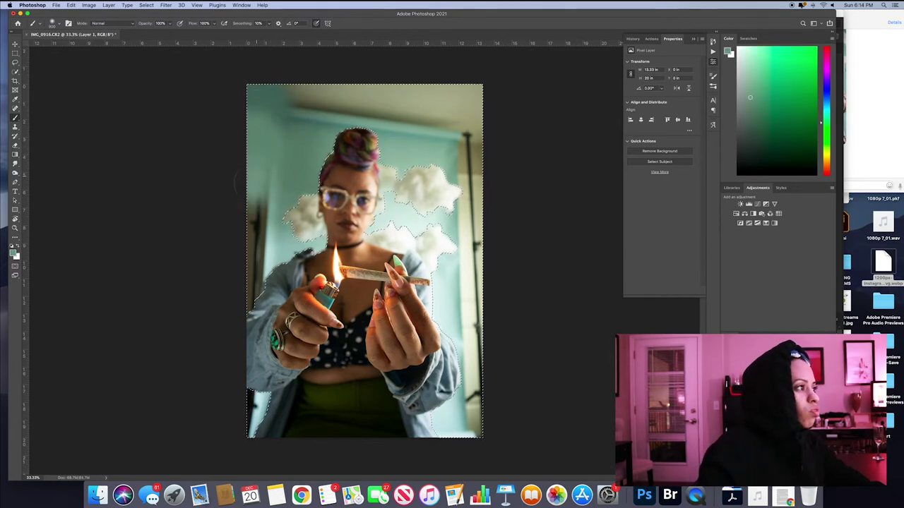
pyautogui.keyDown('alt'); pyautogui.click(269, 209); pyautogui.keyUp('alt')
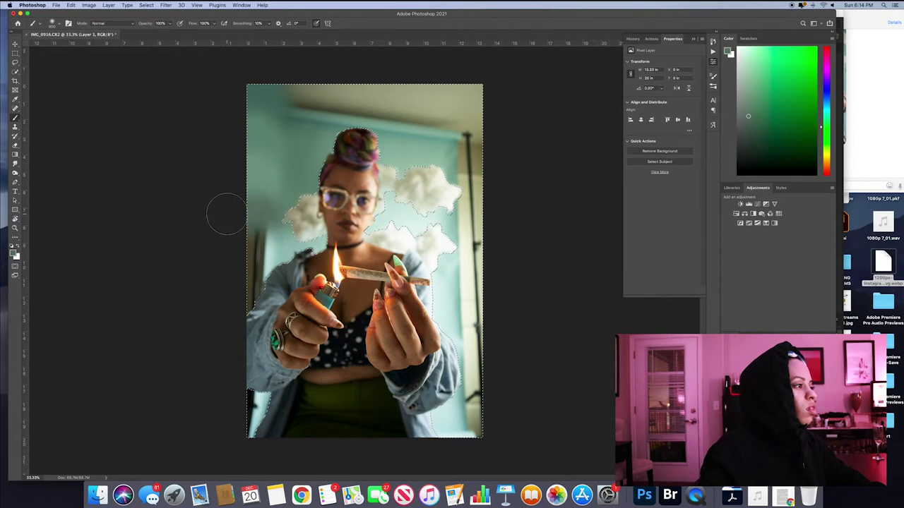
pyautogui.keyDown('alt'); pyautogui.click(273, 211); pyautogui.keyUp('alt')
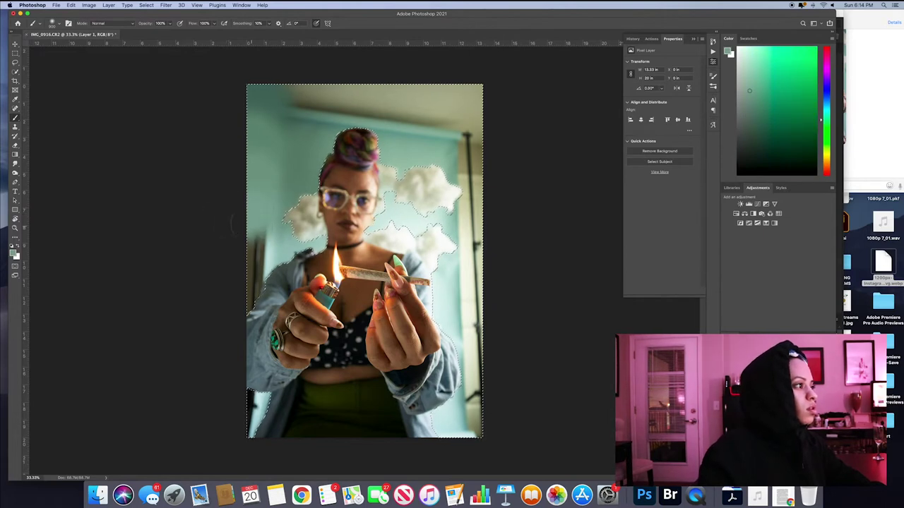
pyautogui.keyDown('alt'); pyautogui.click(270, 247); pyautogui.keyUp('alt')
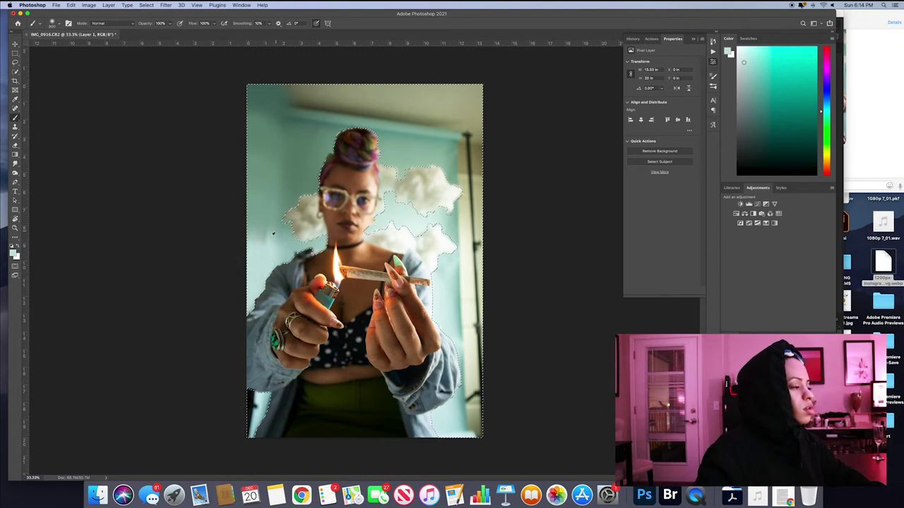
# Paint over the beige ceiling above the subject's head with sampled backdrop tones, undoing the last stroke
pyautogui.keyDown('alt'); pyautogui.click(296, 87); pyautogui.keyUp('alt')
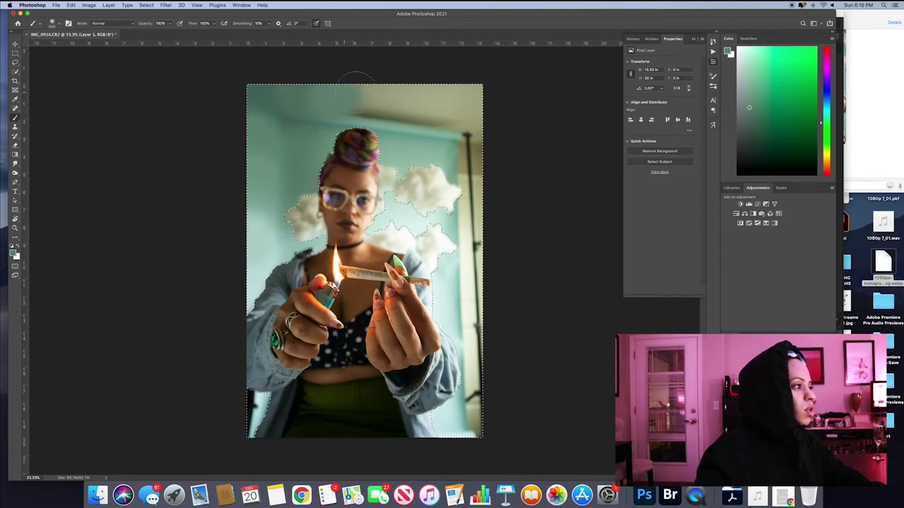
pyautogui.keyDown('alt'); pyautogui.click(363, 119); pyautogui.keyUp('alt')
pyautogui.keyDown('alt'); pyautogui.click(396, 118); pyautogui.keyUp('alt')
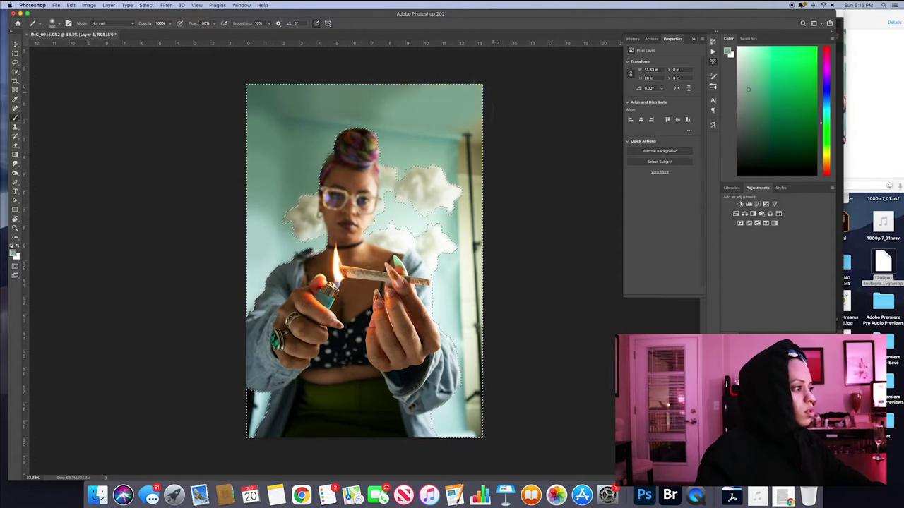
pyautogui.press('super+z')
# Paint out the light stand and wall along the photo's right side using colours sampled from the adjacent backdrop
pyautogui.keyDown('alt'); pyautogui.click(445, 130); pyautogui.keyUp('alt')
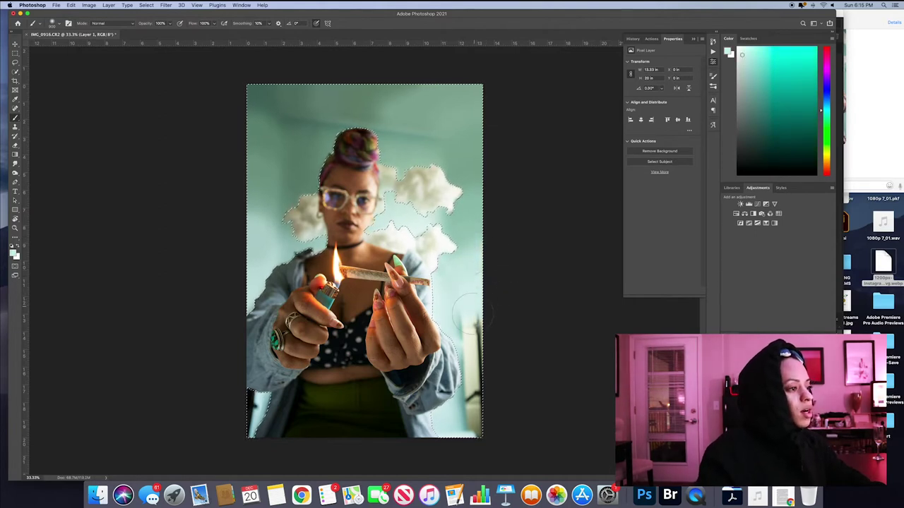
pyautogui.keyDown('alt'); pyautogui.click(450, 410); pyautogui.keyUp('alt')
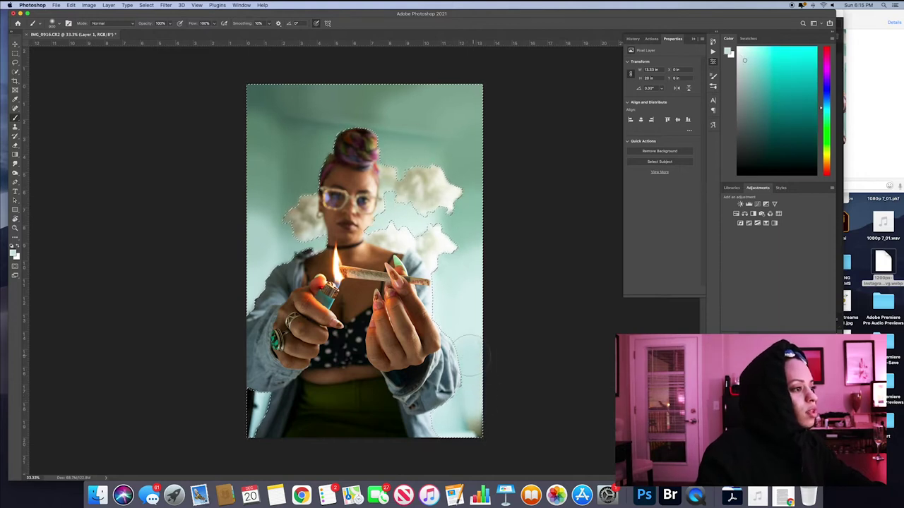
# Lower the brush opacity to 88% and blend the painted backdrop across the top and right side with sampled tones
pyautogui.keyDown('alt'); pyautogui.click(388, 129); pyautogui.keyUp('alt')
pyautogui.click(169, 23)
pyautogui.moveTo(170, 31); pyautogui.dragTo(160, 32)
pyautogui.click(423, 129)
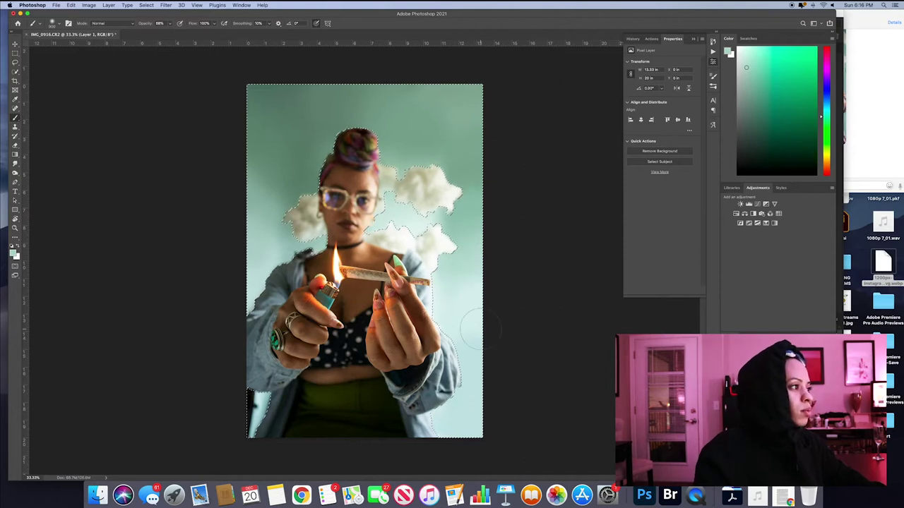
pyautogui.keyDown('alt'); pyautogui.click(456, 219); pyautogui.keyUp('alt')
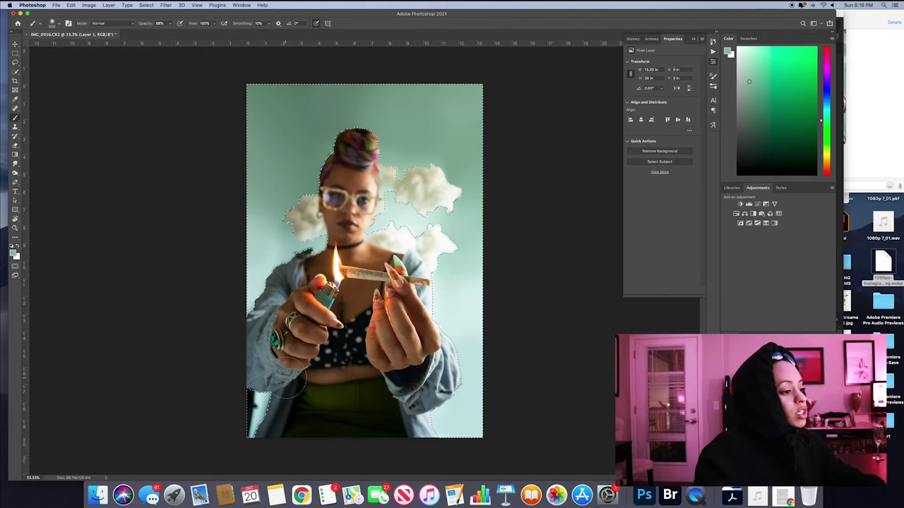
# Paint out the dark patch below the sleeve in the photo's lower-left corner and clear the selection
pyautogui.keyDown('alt'); pyautogui.click(260, 398); pyautogui.keyUp('alt')
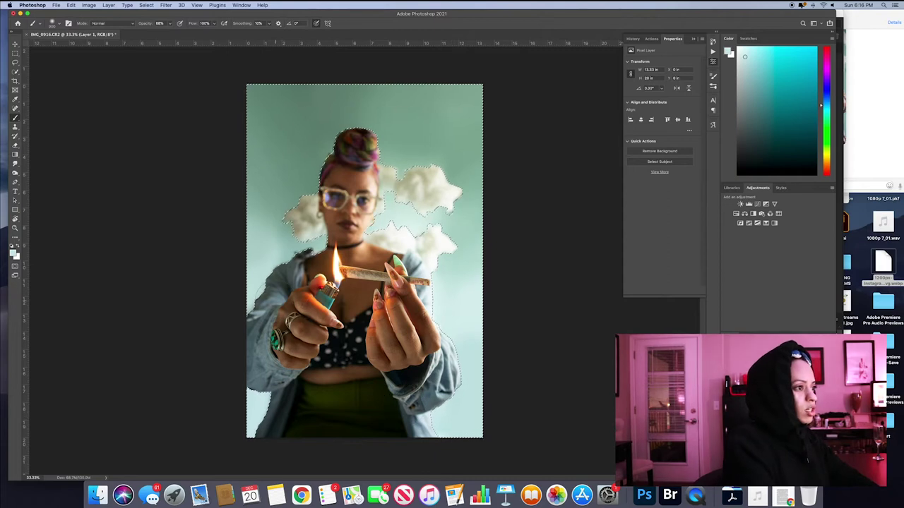
pyautogui.press('super+d')
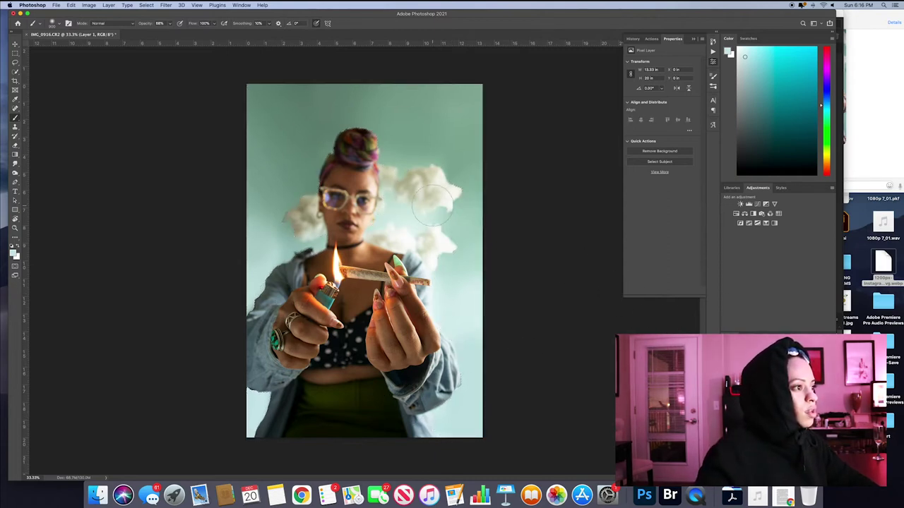
# Erase the hard painted edge along the outer side of the upper-right cloud, adjusting the eraser size to suit
pyautogui.press('e')
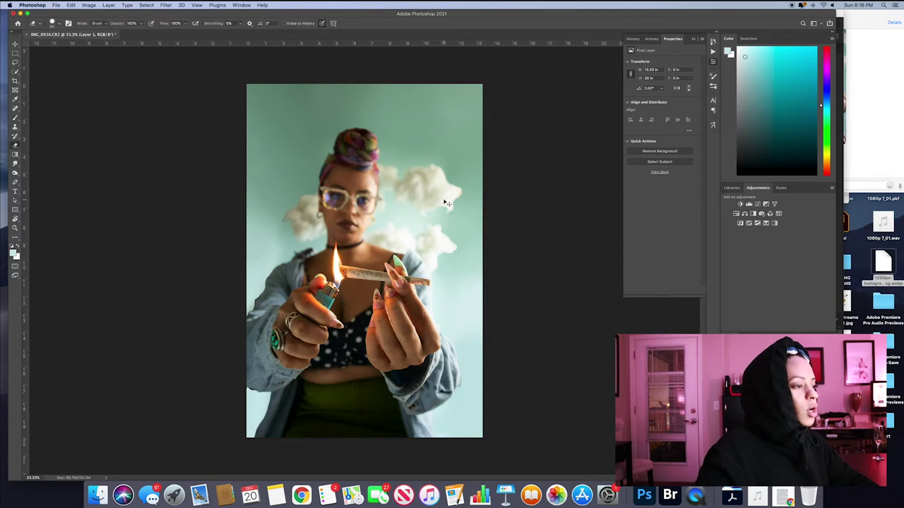
pyautogui.scroll(5, 447, 204)
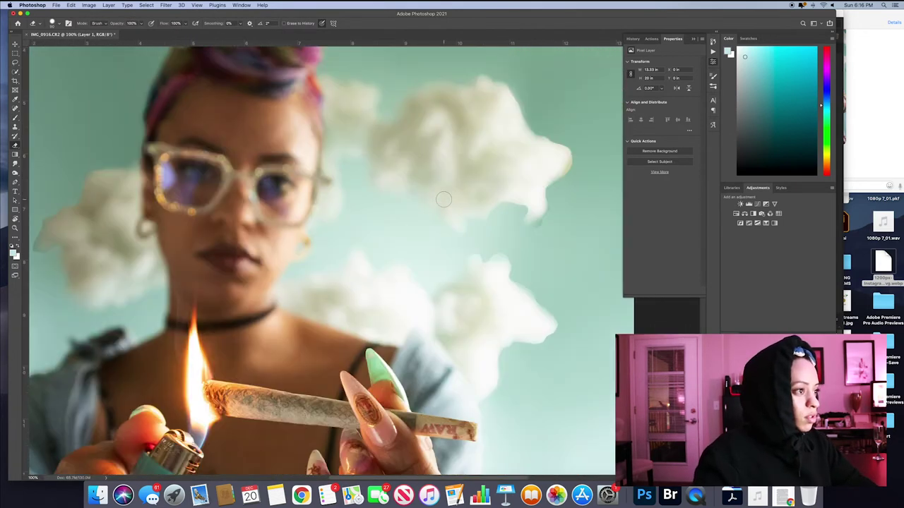
pyautogui.press(']')
pyautogui.press(']')
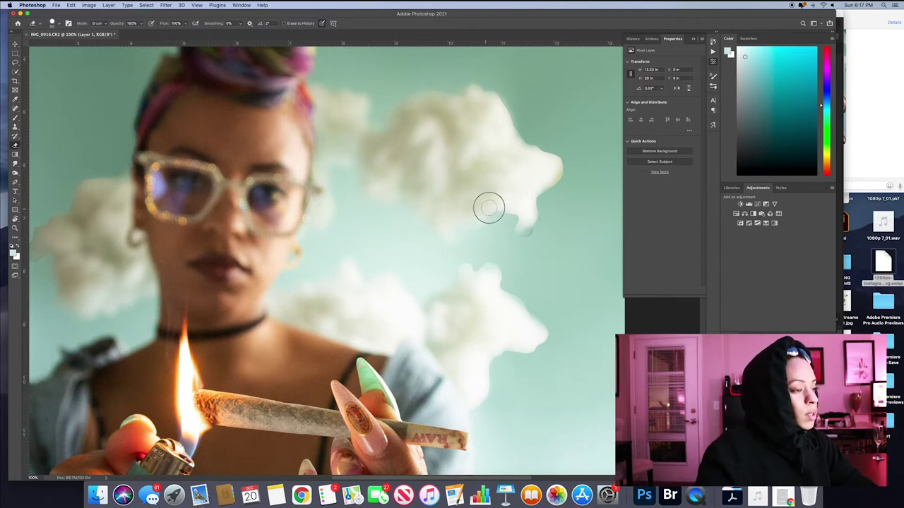
pyautogui.press('[')
pyautogui.press('[')
pyautogui.press(']')
pyautogui.press(']')
pyautogui.press(']')
pyautogui.press('[')
pyautogui.press('[')
pyautogui.press('[')
pyautogui.press('[')
pyautogui.press('[')
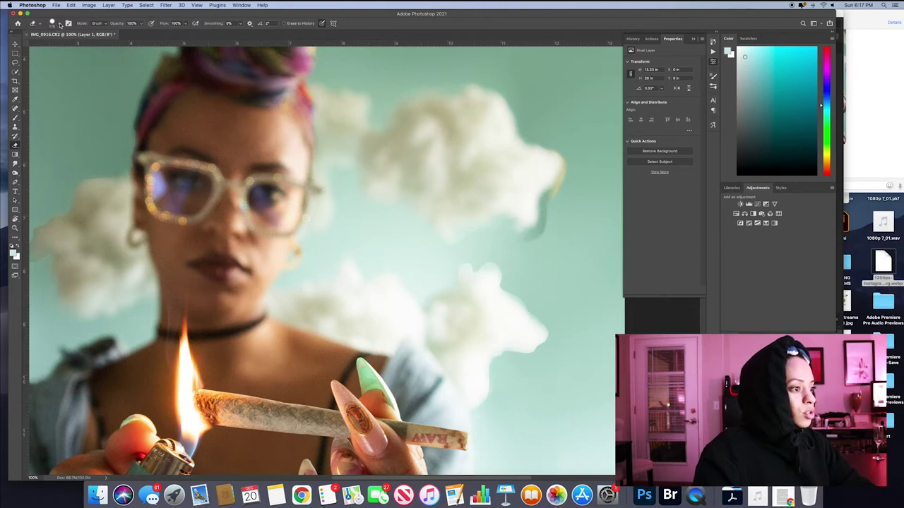
# Reduce the eraser size and erase the hard painted edges below the upper-right cloud and around the lower-right cloud
pyautogui.click(60, 26)
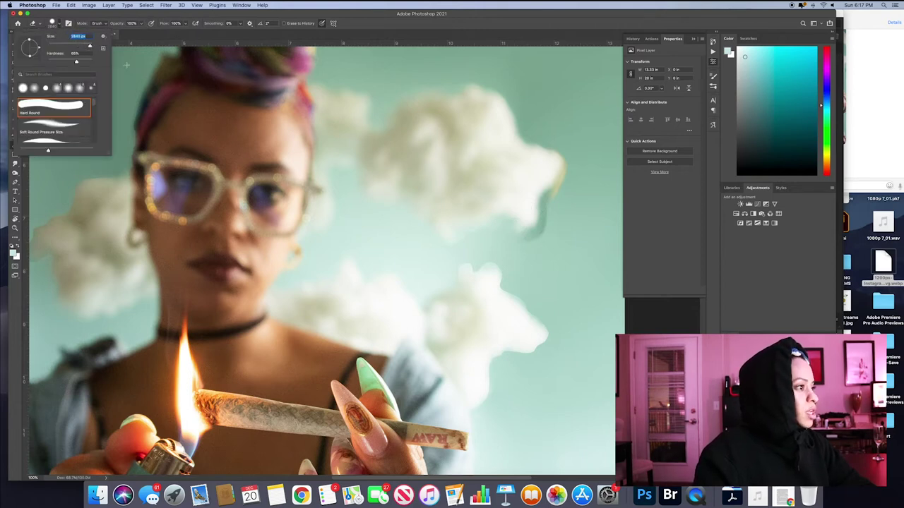
pyautogui.moveTo(90, 46); pyautogui.dragTo(84, 46)
pyautogui.click(512, 216)
pyautogui.moveTo(513, 216); pyautogui.dragTo(529, 198)
pyautogui.hscroll(-1, 472, 184)
pyautogui.scroll(-3, 472, 183)
pyautogui.press('[')
pyautogui.press('[')
pyautogui.press('[')
pyautogui.press('[')
pyautogui.press('[')
pyautogui.moveTo(495, 257); pyautogui.dragTo(517, 257)
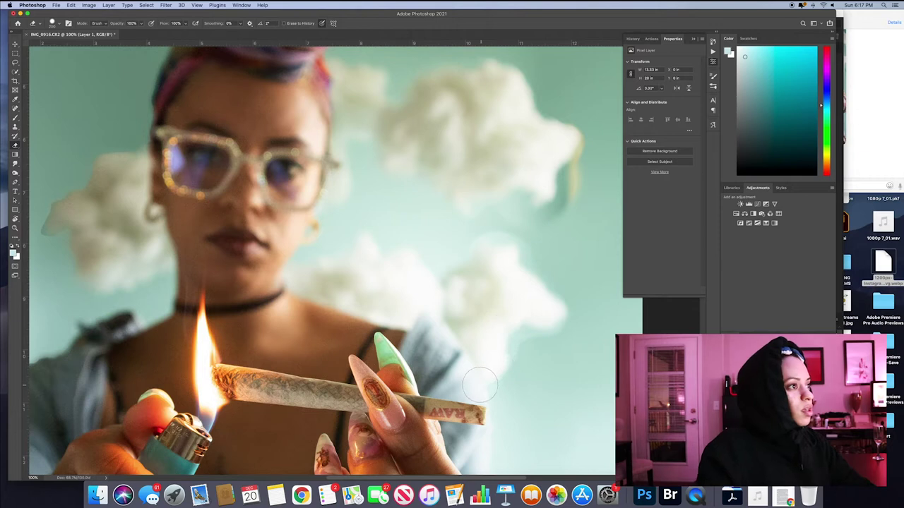
# Erase the hard painted edge around the outer side of the cloud left of the subject's face
pyautogui.hscroll(-8, 364, 306)
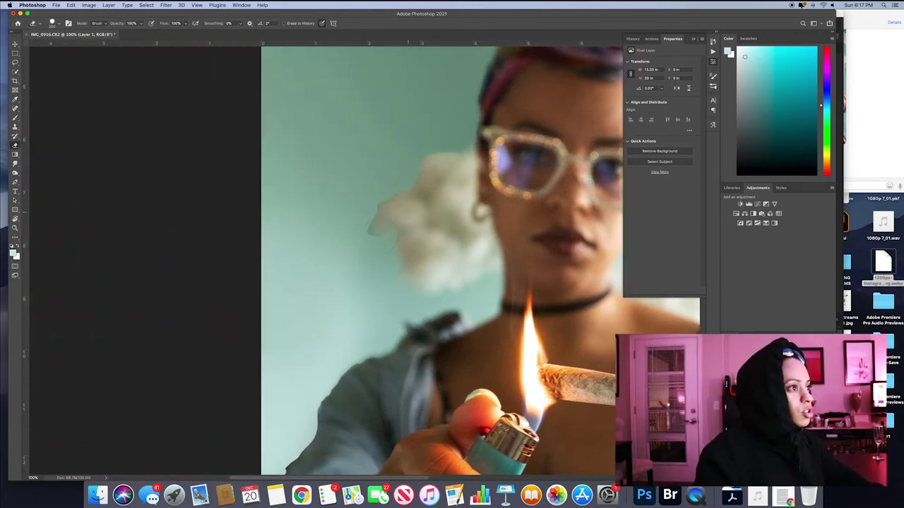
pyautogui.moveTo(387, 231)
pyautogui.mouseDown()
pyautogui.moveTo(374, 216)
pyautogui.moveTo(391, 205)
pyautogui.mouseUp()
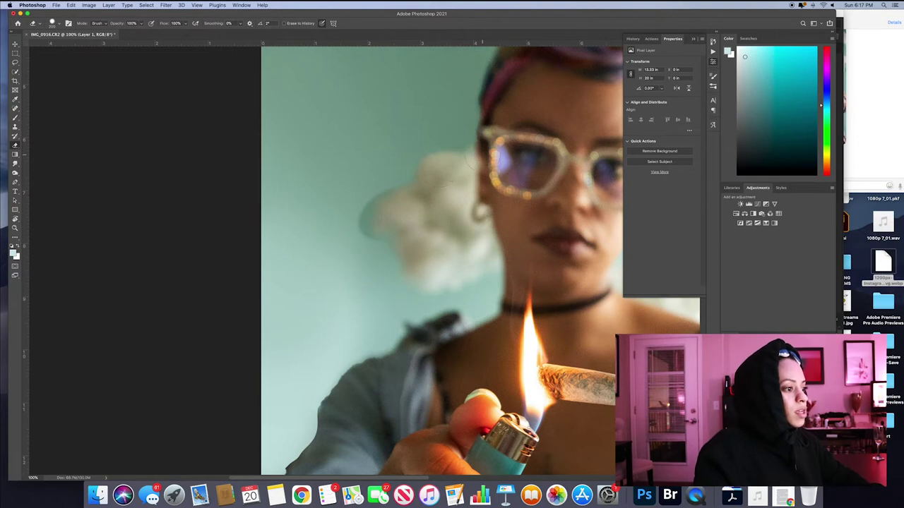
pyautogui.scroll(5, 499, 120)
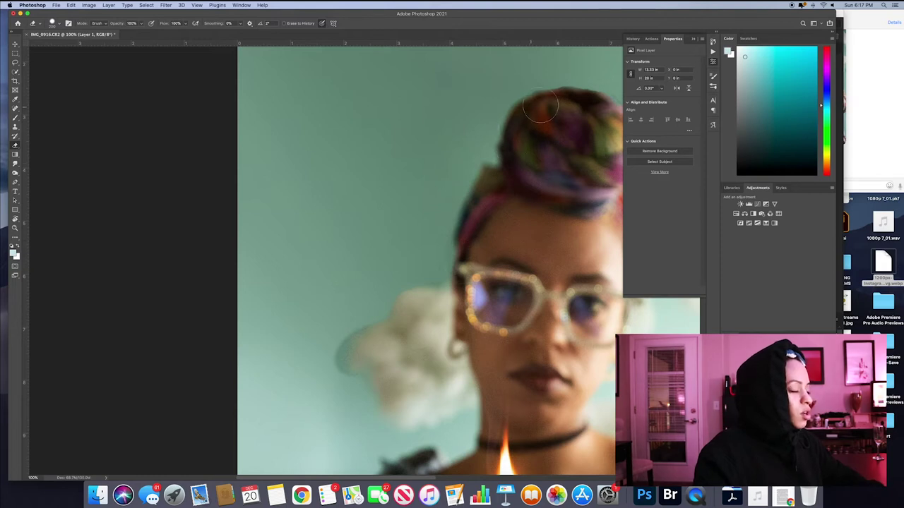
# Enlarge the eraser to 500 px and erase more widely around the left cloud's outer edge, undoing the last stroke
pyautogui.hscroll(3, 540, 116)
pyautogui.press(']')
pyautogui.press(']')
pyautogui.press(']')
pyautogui.press(']')
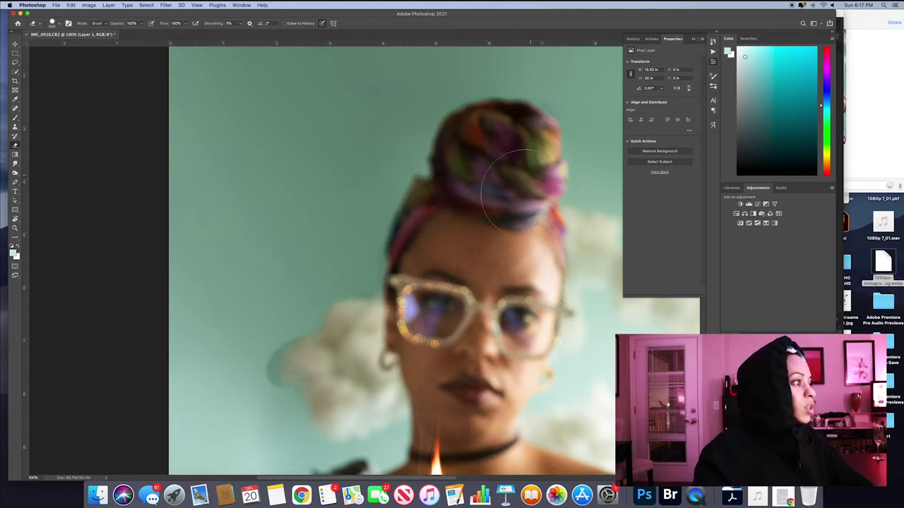
pyautogui.scroll(-1, 516, 202)
pyautogui.scroll(-10, 516, 201)
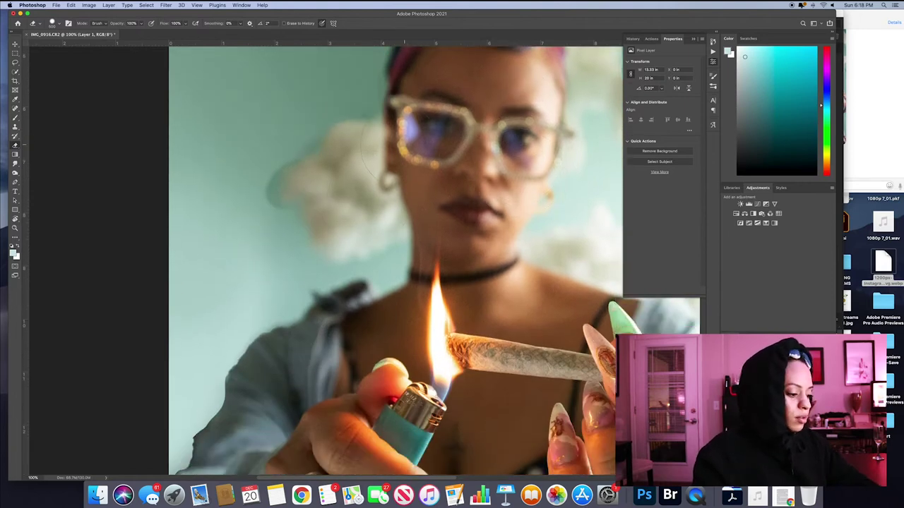
pyautogui.click(281, 182)
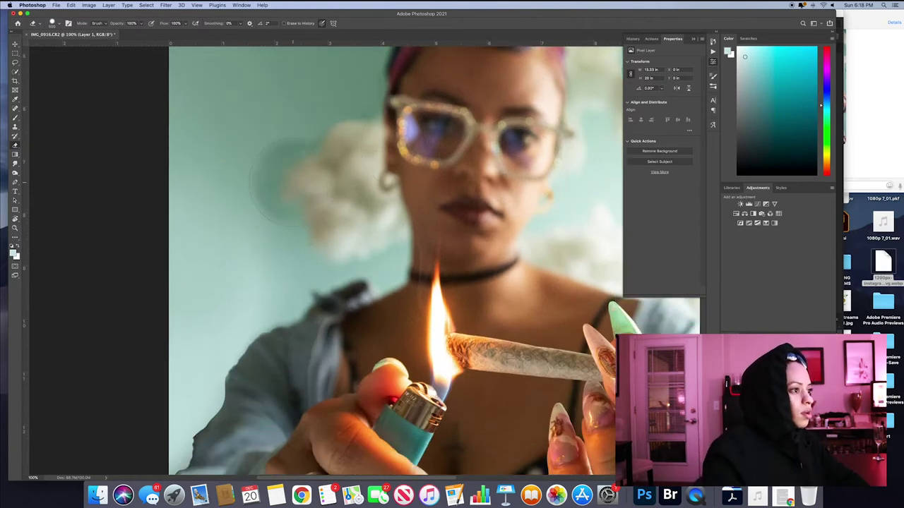
pyautogui.moveTo(275, 182)
pyautogui.mouseDown()
pyautogui.moveTo(249, 173)
pyautogui.moveTo(276, 177)
pyautogui.mouseUp()
pyautogui.press('super+z')
pyautogui.hscroll(-2, 321, 216)
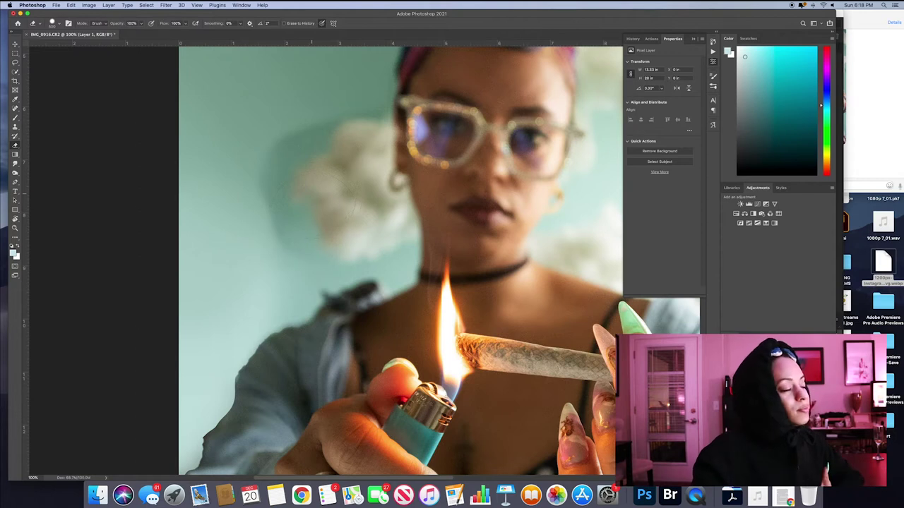
# Paint over the beige and dark fringe beside the upper-right cloud with the Brush, using colour sampled from the adjacent backdrop
pyautogui.press('super+minus')
pyautogui.press('super+minus')
pyautogui.press('super+minus')
pyautogui.press('super+minus')
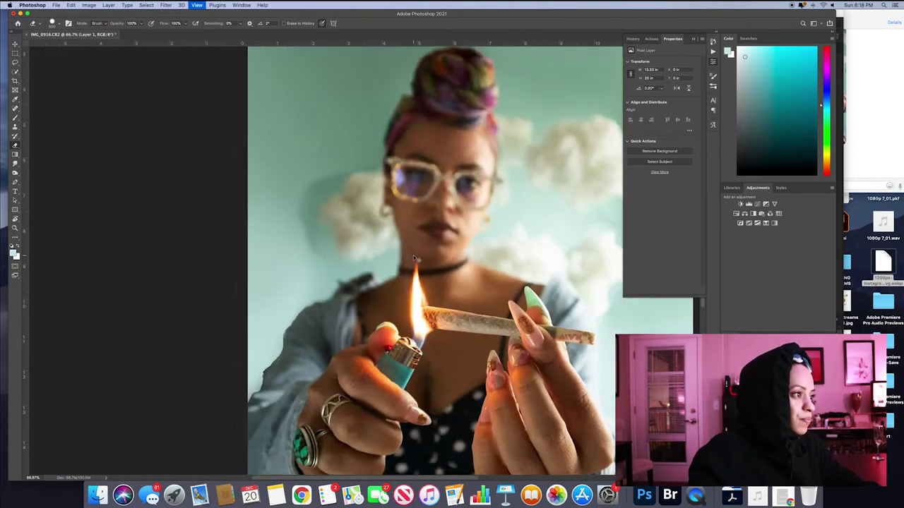
pyautogui.scroll(1, 421, 258)
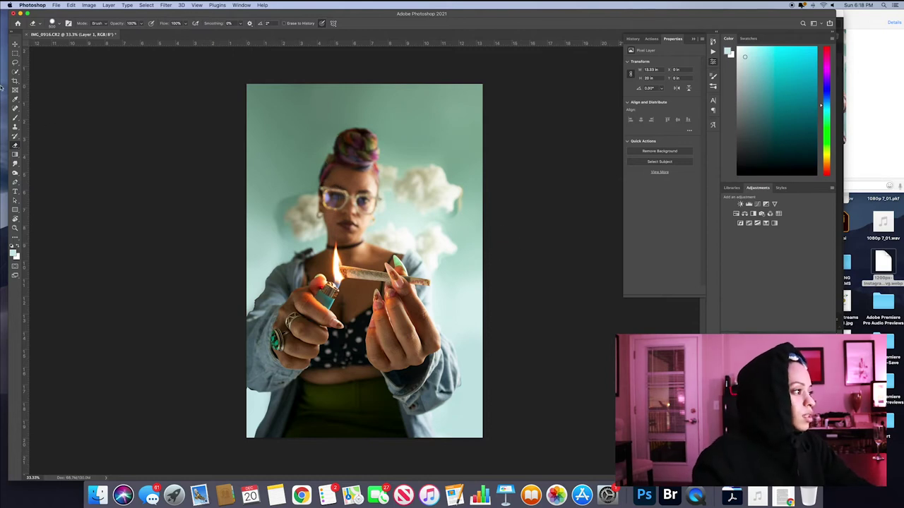
pyautogui.click(16, 117)
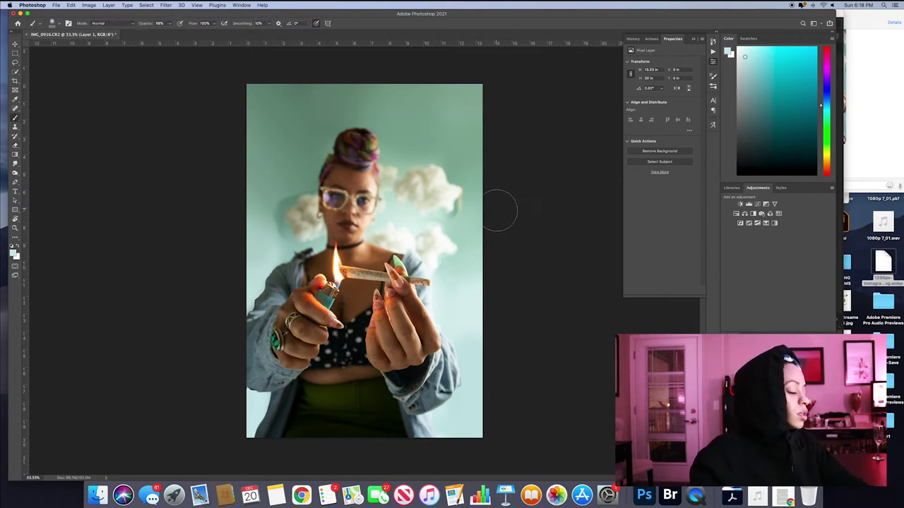
pyautogui.keyDown('alt'); pyautogui.click(462, 219); pyautogui.keyUp('alt')
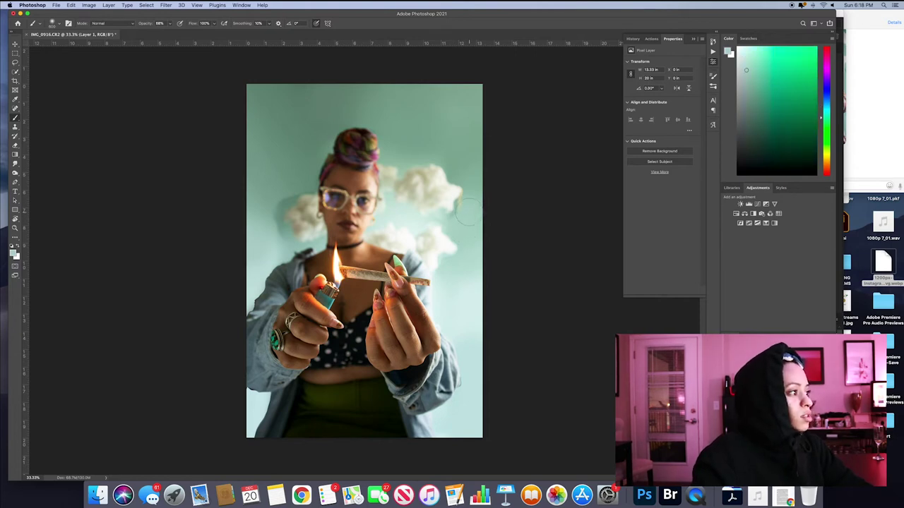
pyautogui.press('super+=')
pyautogui.press('super+=')
pyautogui.hscroll(4, 468, 211)
pyautogui.scroll(3, 468, 212)
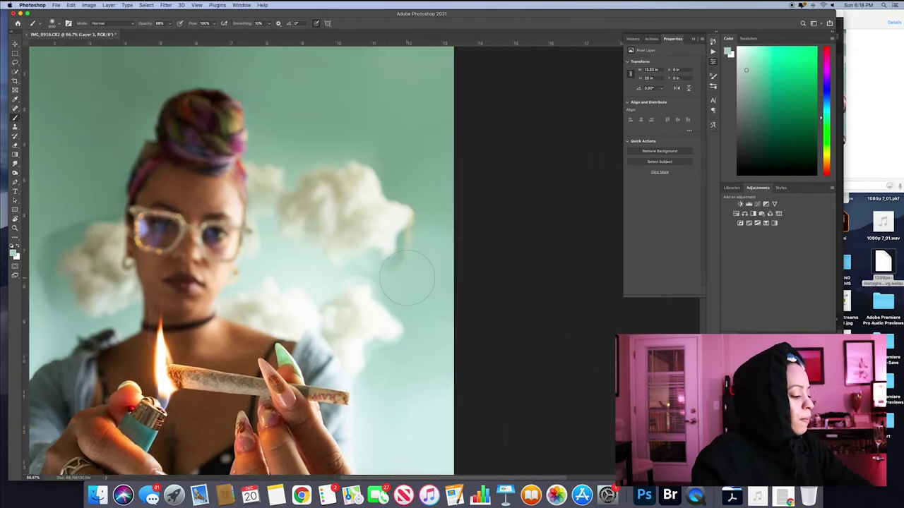
pyautogui.hscroll(2, 402, 247)
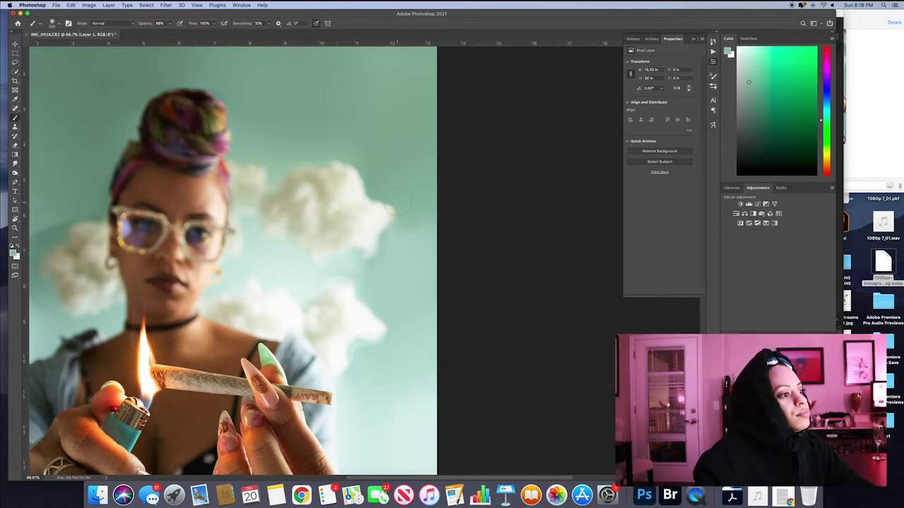
# Paint over the dark halo beside the left cloud with sampled backdrop tones, undoing a stroke and resampling the colour
pyautogui.hscroll(-5, 234, 230)
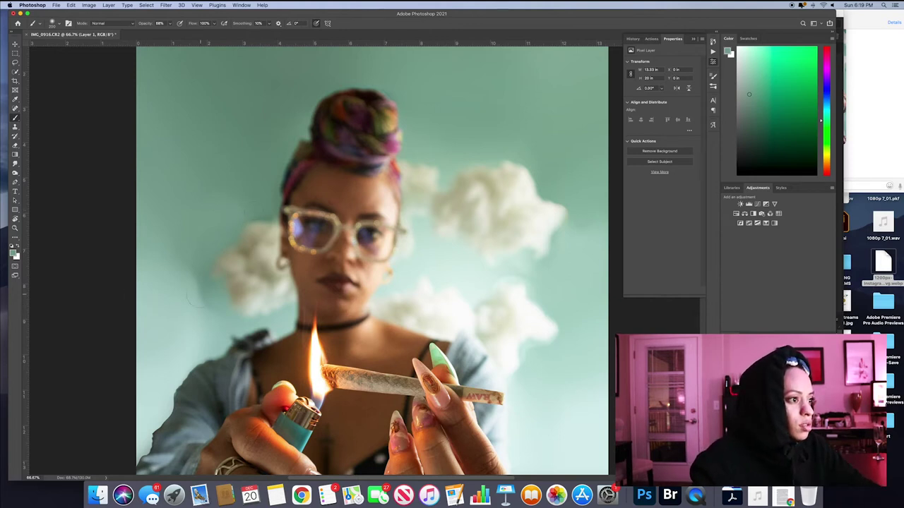
pyautogui.keyDown('alt'); pyautogui.click(193, 289); pyautogui.keyUp('alt')
pyautogui.press(']')
pyautogui.press(']')
pyautogui.press(']')
pyautogui.press(']')
pyautogui.click(191, 256)
pyautogui.press('super+z')
pyautogui.keyDown('alt'); pyautogui.click(191, 254); pyautogui.keyUp('alt')
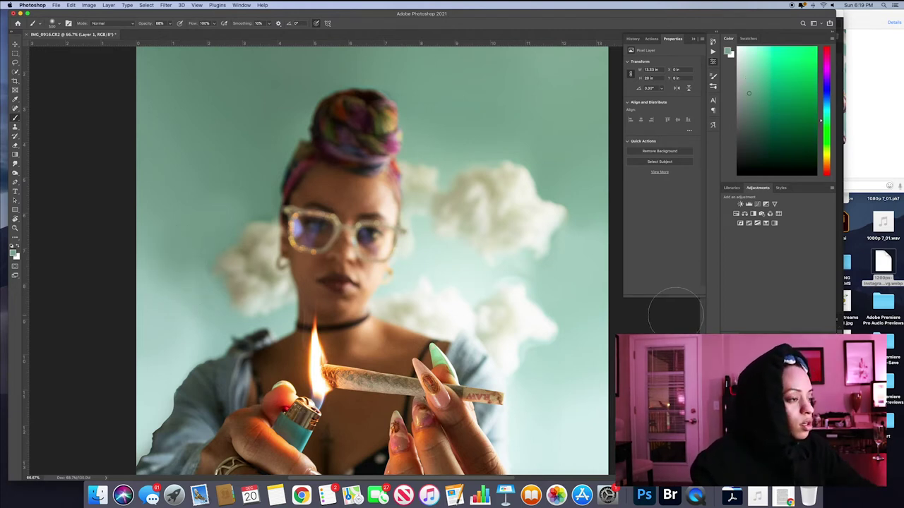
# Soften the painted edge around the lower-right cloud with a resized eraser
pyautogui.press('e')
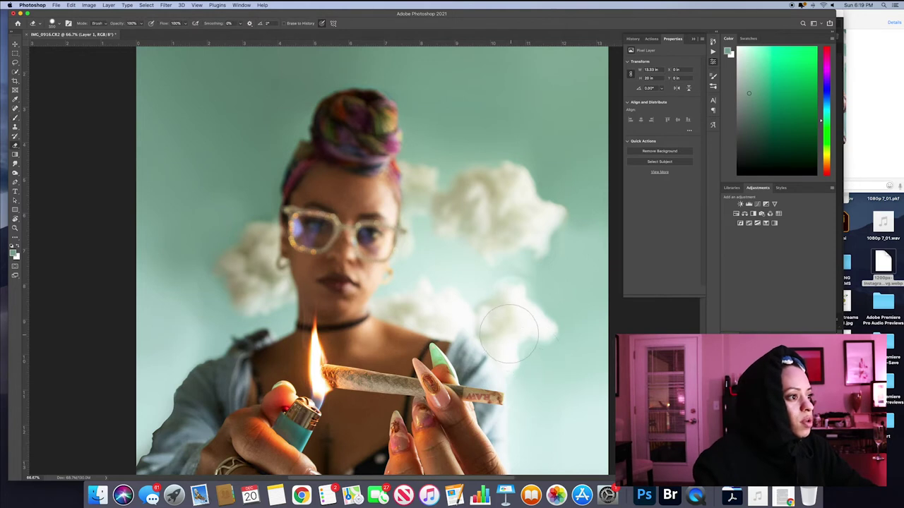
pyautogui.press(']')
pyautogui.press(']')
pyautogui.press(']')
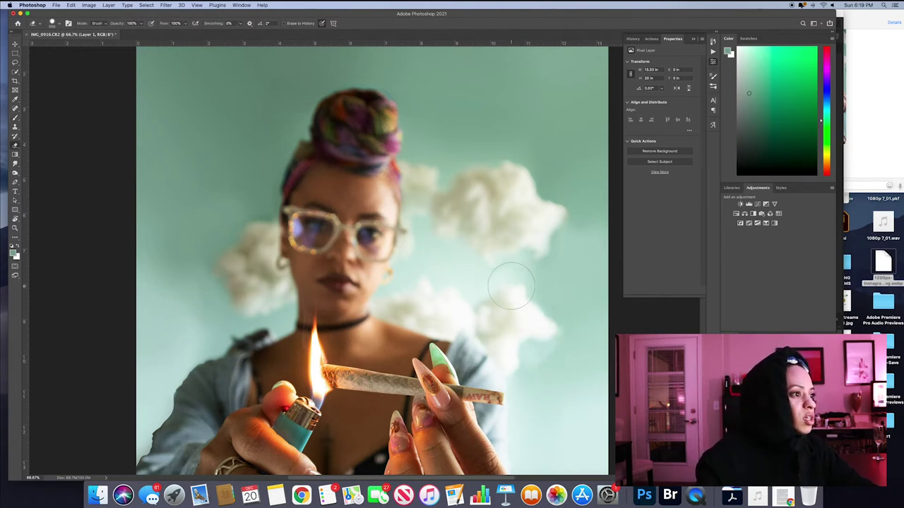
# Blend the backdrop beside the two right-hand clouds with sampled tones, undoing a stroke and resampling nearby
pyautogui.scroll(-2, 518, 349)
pyautogui.hscroll(2, 518, 348)
pyautogui.scroll(-2, 518, 349)
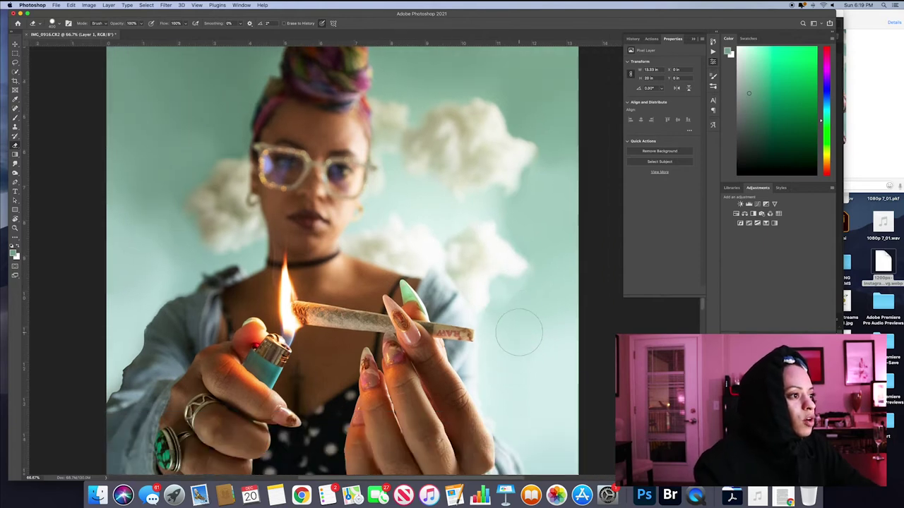
pyautogui.press('b')
pyautogui.keyDown('alt'); pyautogui.click(545, 291); pyautogui.keyUp('alt')
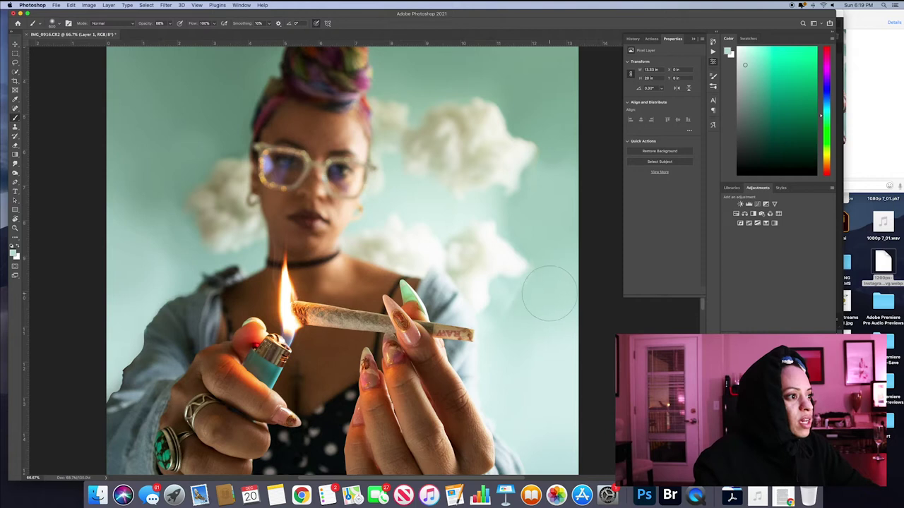
pyautogui.press('super+z')
pyautogui.keyDown('alt'); pyautogui.click(531, 236); pyautogui.keyUp('alt')
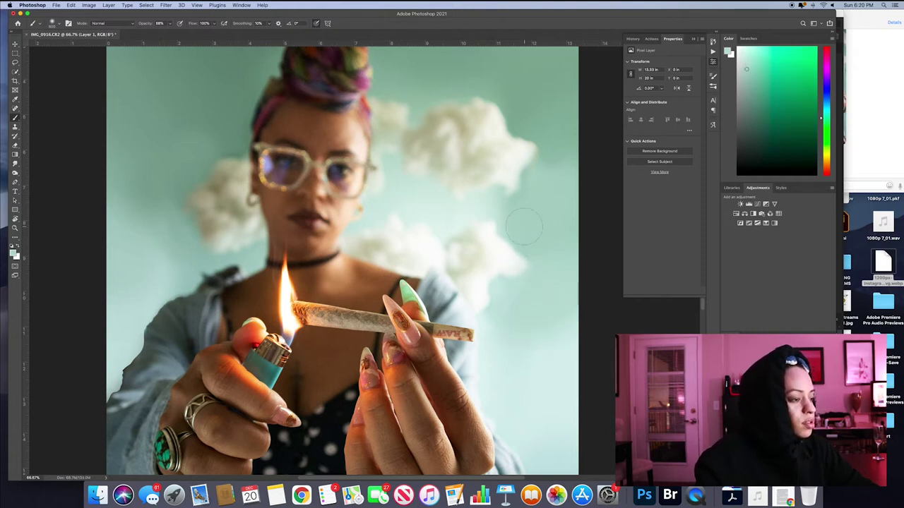
pyautogui.hscroll(2, 525, 239)
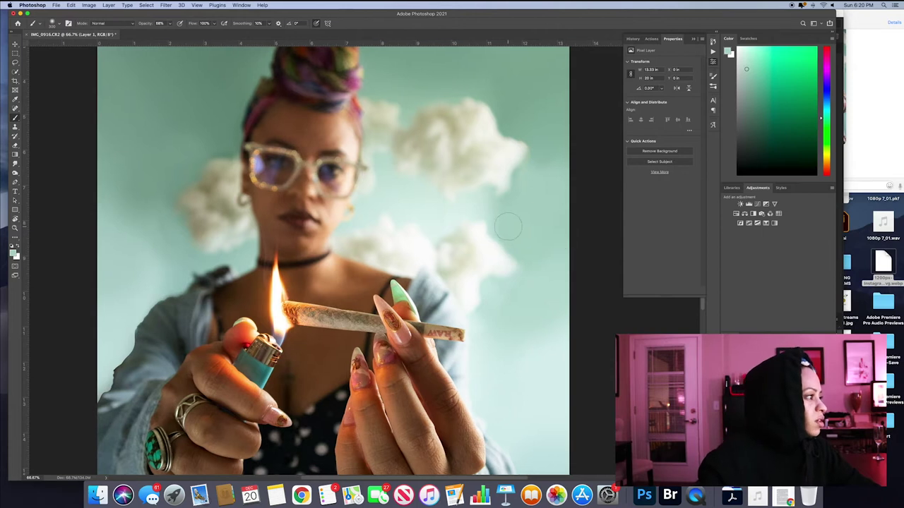
pyautogui.scroll(5, 508, 226)
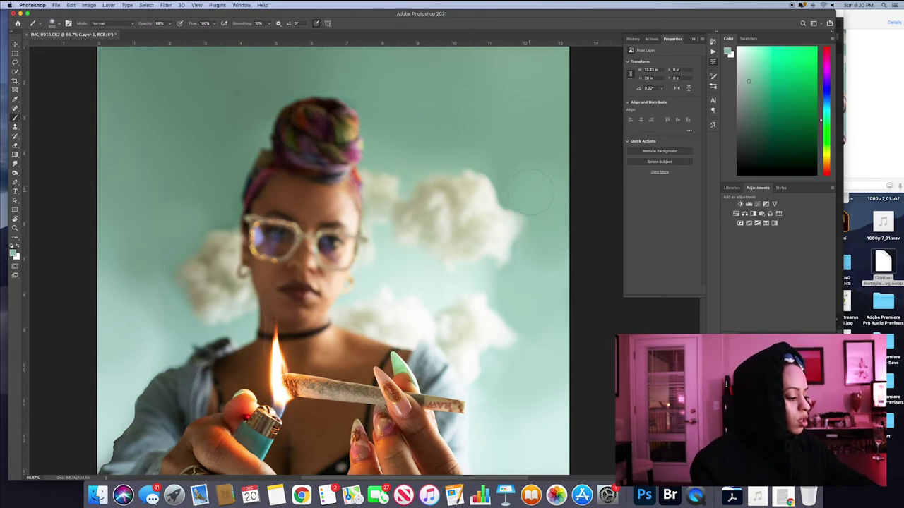
pyautogui.hscroll(-2, 547, 225)
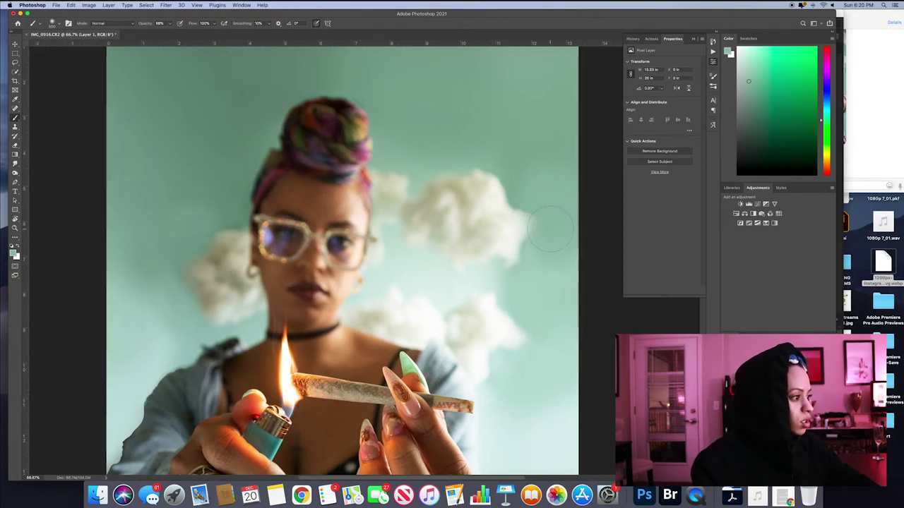
# Blend the backdrop along the photo's left edge with a tone sampled above the shoulder
pyautogui.keyDown('alt'); pyautogui.click(146, 282); pyautogui.keyUp('alt')
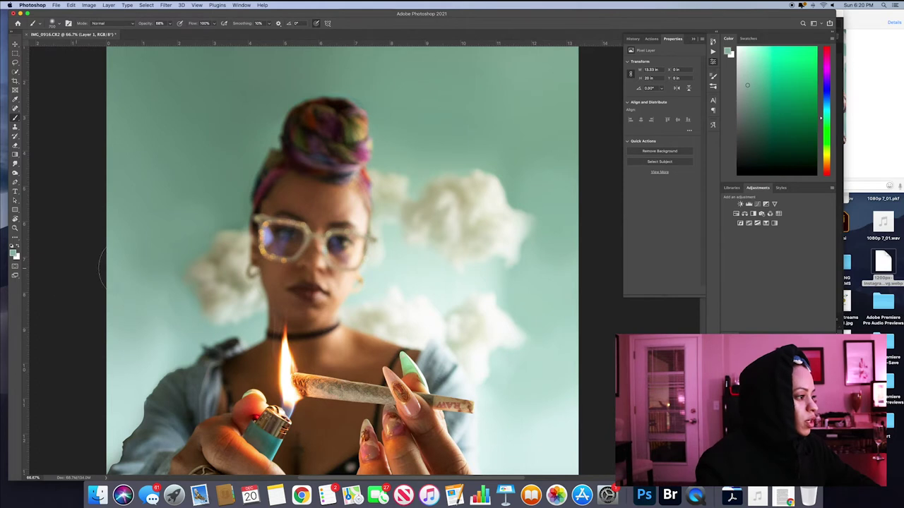
pyautogui.press('super+minus')
pyautogui.press('super+minus')
# Paint over the fringe along the outer edge of the raised right-hand sleeve with a light tone sampled from the adjacent backdrop
pyautogui.press('e')
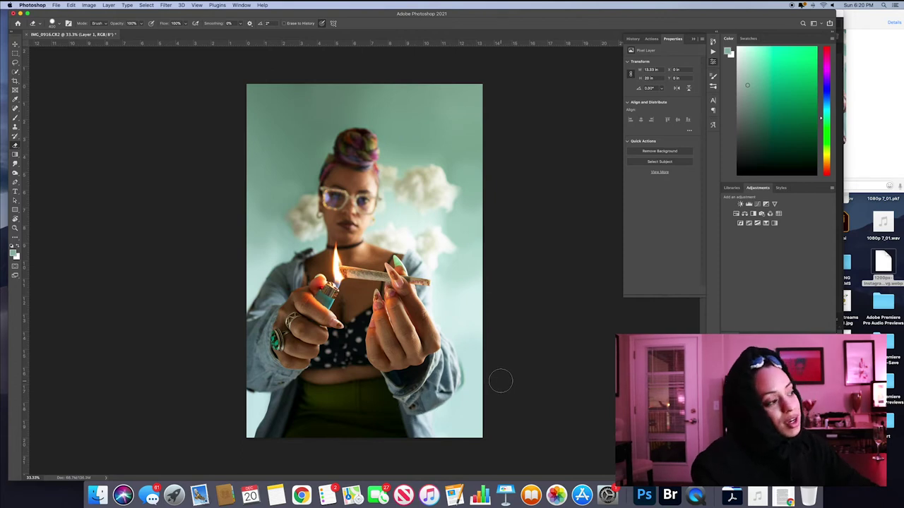
pyautogui.press('v')
pyautogui.press('b')
pyautogui.press('x')
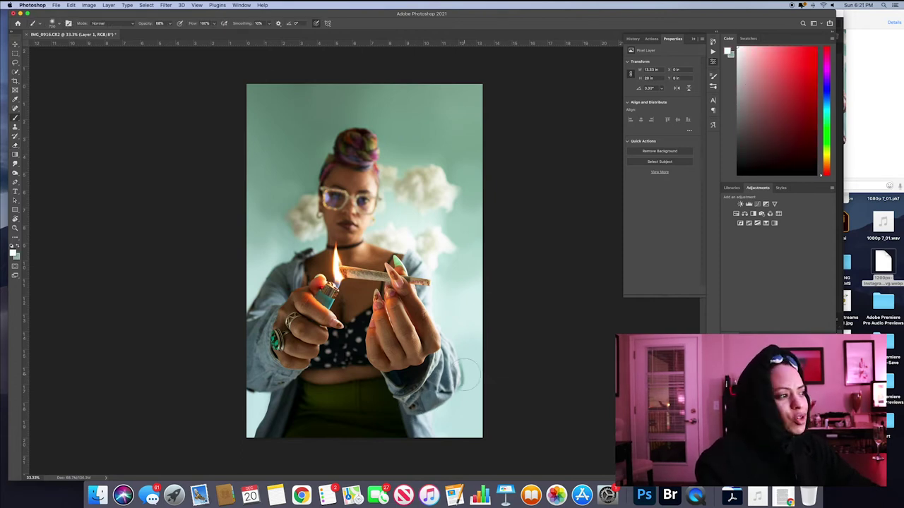
pyautogui.keyDown('alt'); pyautogui.click(467, 371); pyautogui.keyUp('alt')
pyautogui.press('super+plus')
pyautogui.press('super+plus')
pyautogui.press('super+plus')
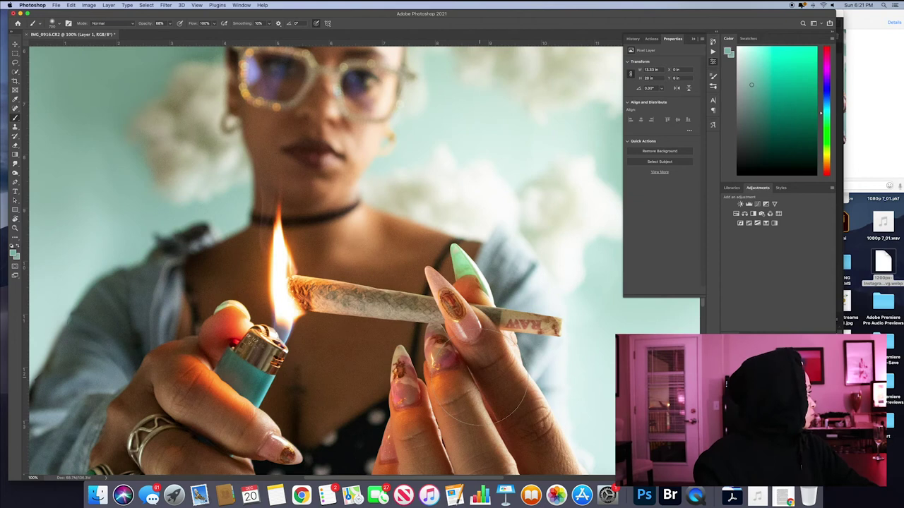
pyautogui.scroll(-8, 479, 377)
pyautogui.hscroll(5, 479, 377)
pyautogui.click(404, 211)
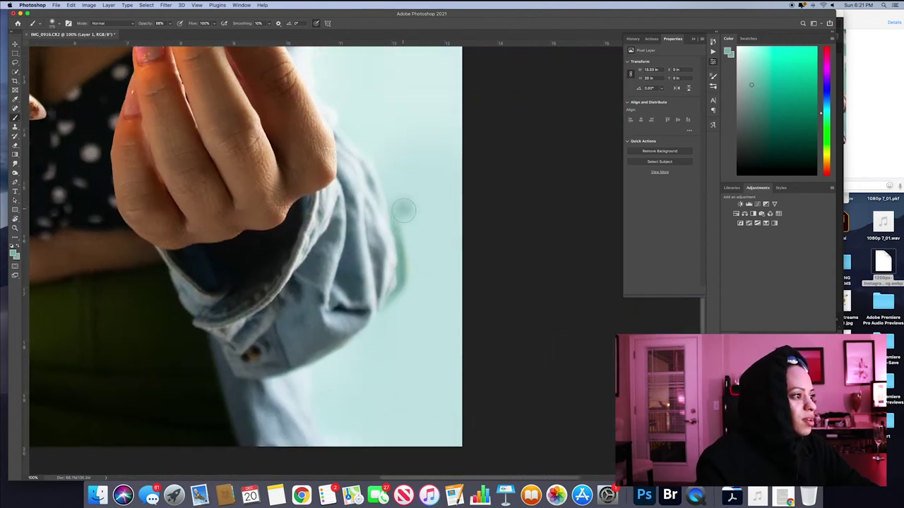
pyautogui.moveTo(399, 217); pyautogui.dragTo(403, 257)
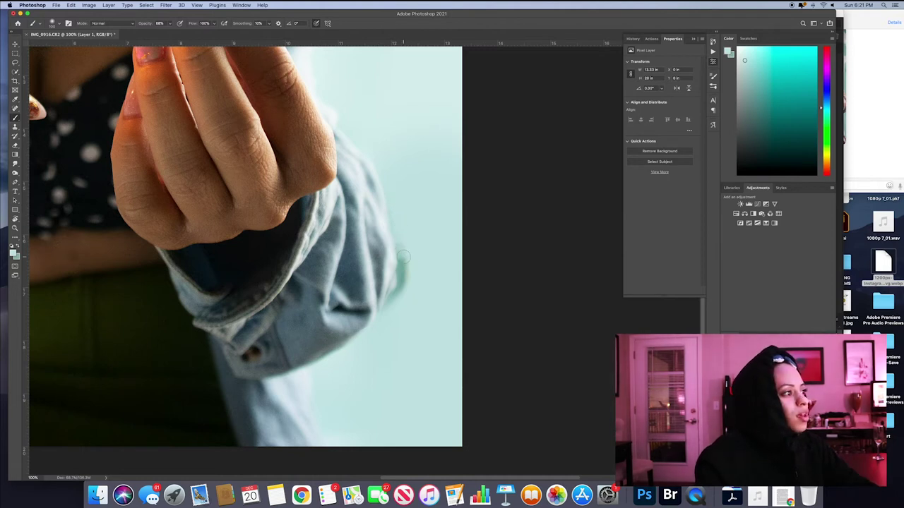
pyautogui.moveTo(401, 268)
pyautogui.mouseDown()
pyautogui.moveTo(402, 259)
pyautogui.moveTo(394, 304)
pyautogui.mouseUp()
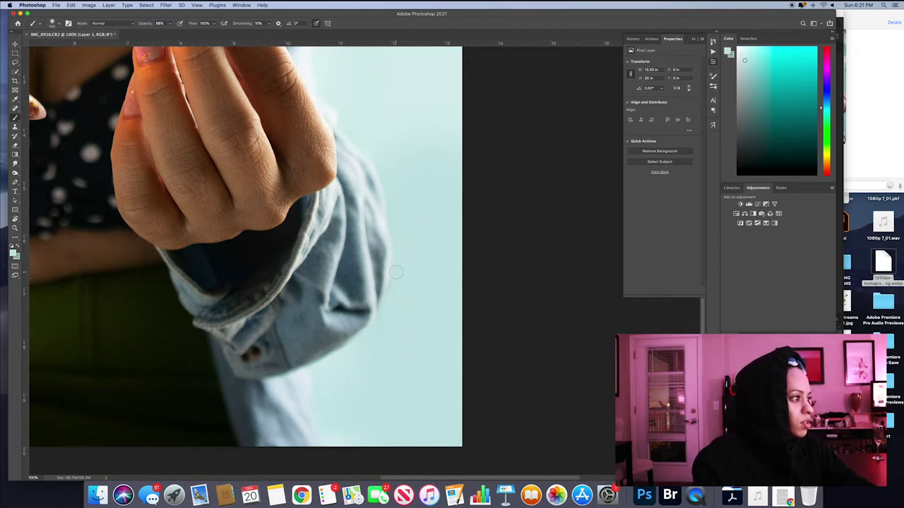
# Paint the backdrop tone into the gap beneath the left sleeve with a soft brush
pyautogui.scroll(2, 416, 254)
pyautogui.hscroll(-10, 416, 253)
pyautogui.hscroll(-5, 452, 249)
pyautogui.scroll(5, 278, 152)
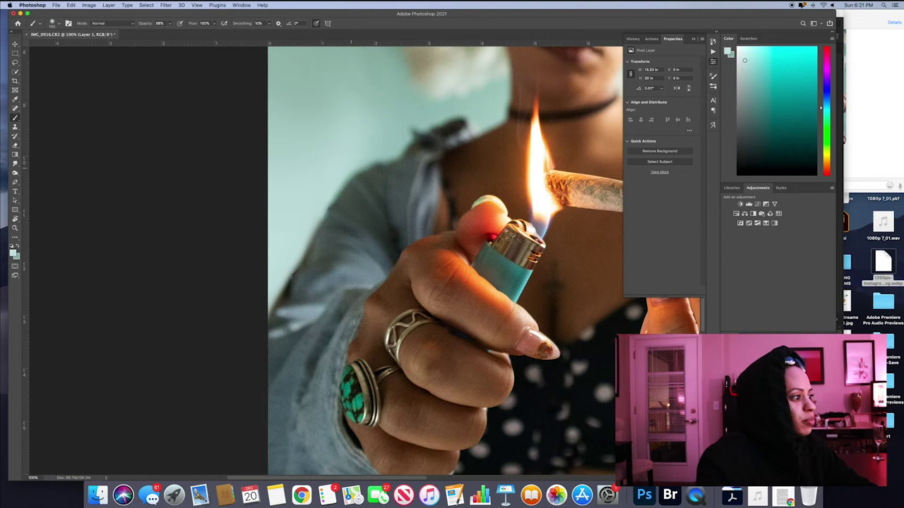
pyautogui.scroll(-3, 293, 261)
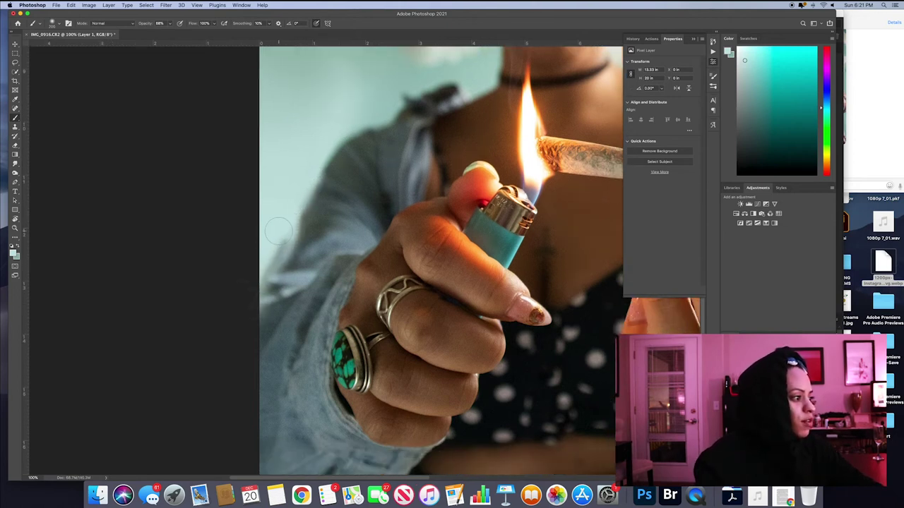
pyautogui.scroll(-8, 293, 284)
pyautogui.moveTo(285, 260)
pyautogui.mouseDown()
pyautogui.moveTo(277, 275)
pyautogui.moveTo(274, 263)
pyautogui.moveTo(277, 278)
pyautogui.mouseUp()
# Soften the jacket's edge beside the lower-left backdrop gap with the eraser
pyautogui.scroll(1, 100, 193)
pyautogui.press('e')
pyautogui.scroll(-1, 318, 383)
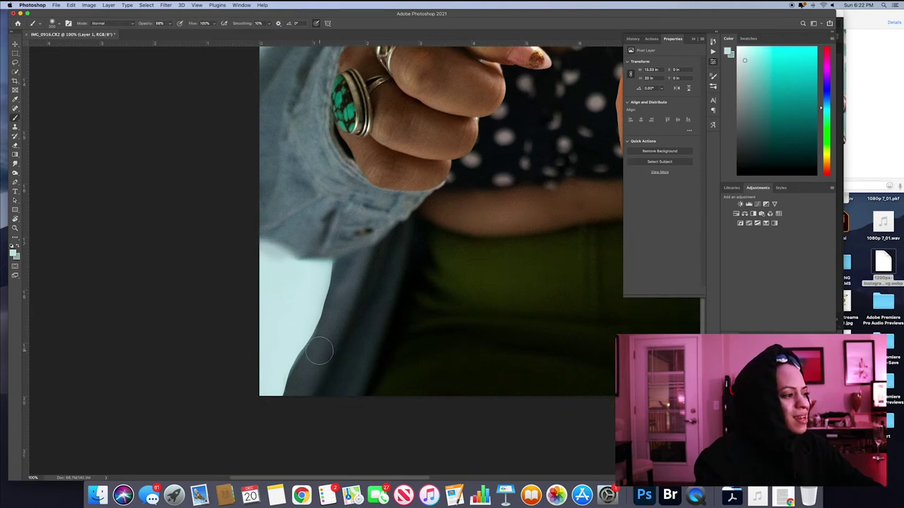
pyautogui.hscroll(1, 314, 359)
pyautogui.scroll(-1, 315, 359)
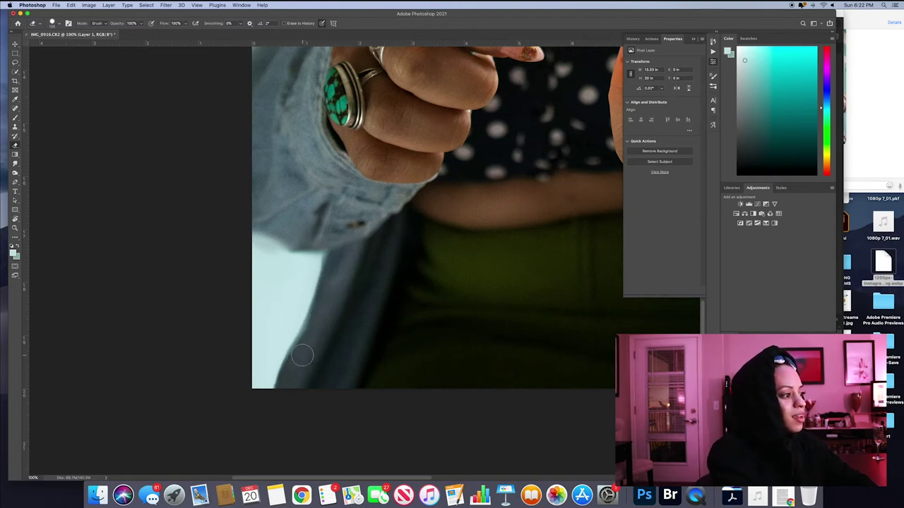
pyautogui.scroll(1, 362, 345)
pyautogui.hscroll(10, 372, 282)
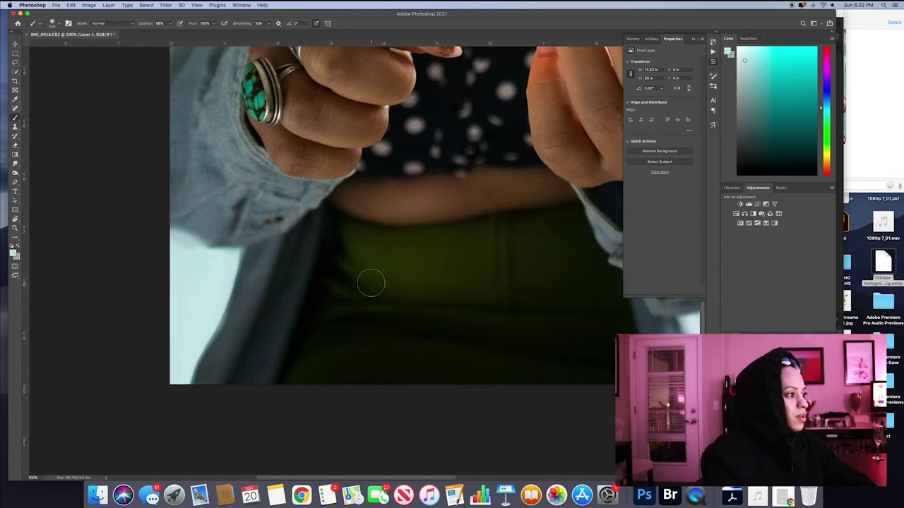
# Examine the whole portrait and the left sleeve for leftover fringes or uneven backdrop edges
pyautogui.press('b')
pyautogui.press('super+minus')
pyautogui.press('super+minus')
pyautogui.press('super+minus')
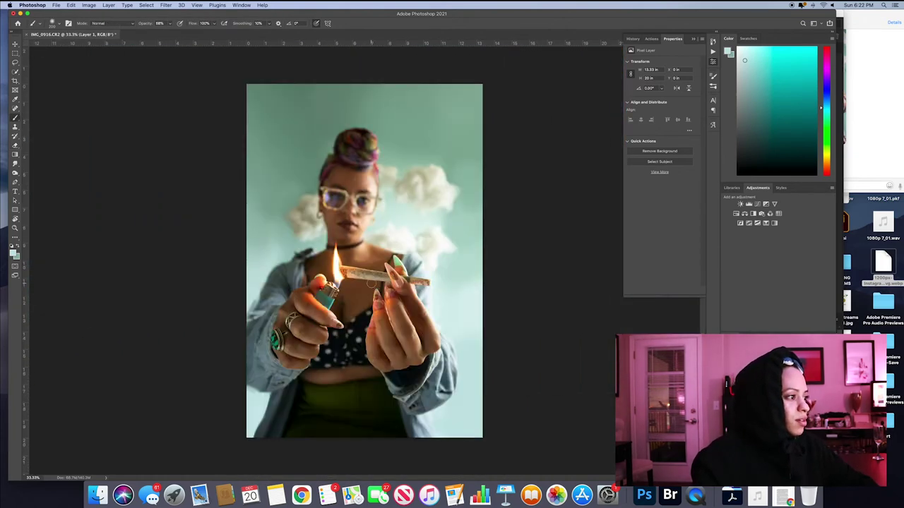
pyautogui.press('super+equal')
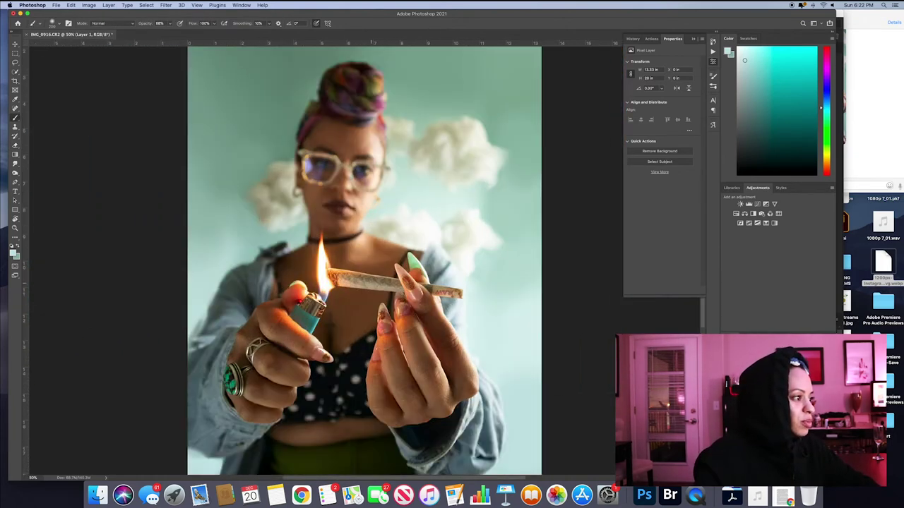
pyautogui.hscroll(-3, 410, 261)
pyautogui.press('e')
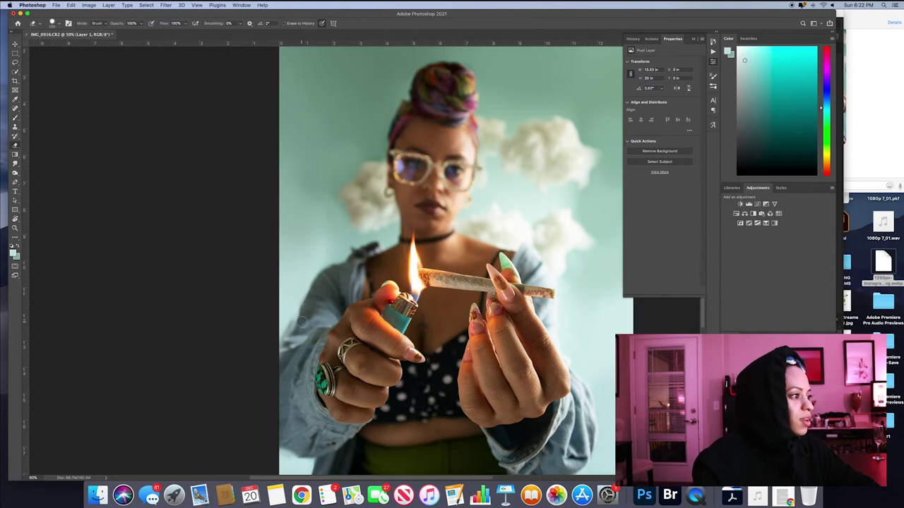
pyautogui.hscroll(-1, 282, 364)
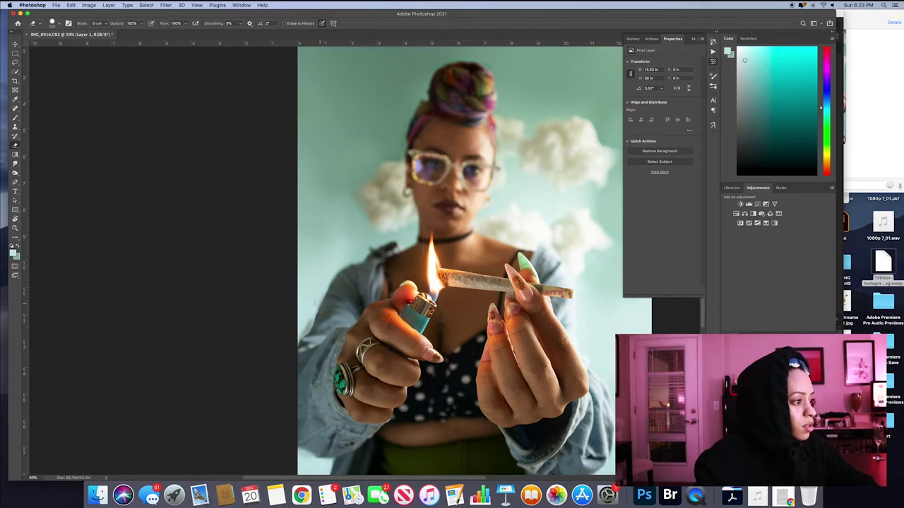
pyautogui.press('b')
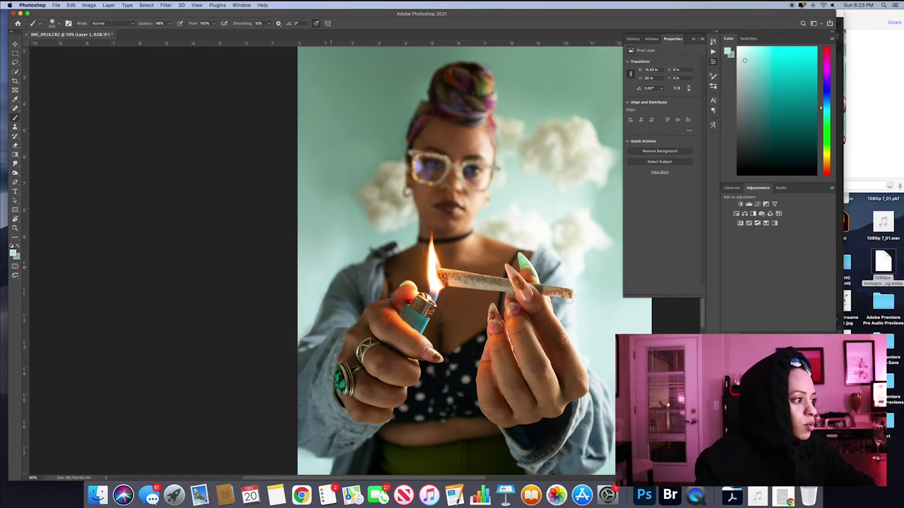
# Blend the upper backdrop on both sides of the head with sampled tones, using a large brush at 23% opacity
pyautogui.press('super+minus')
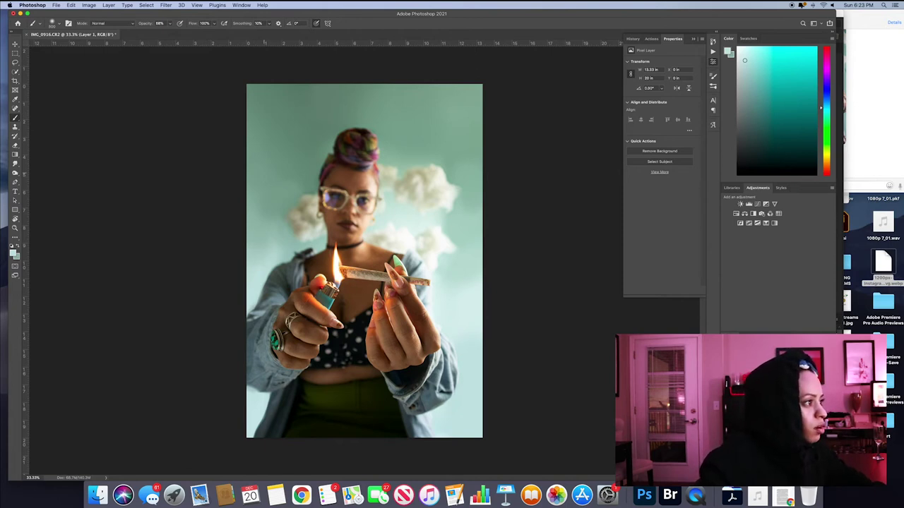
pyautogui.keyDown('alt'); pyautogui.click(269, 176); pyautogui.keyUp('alt')
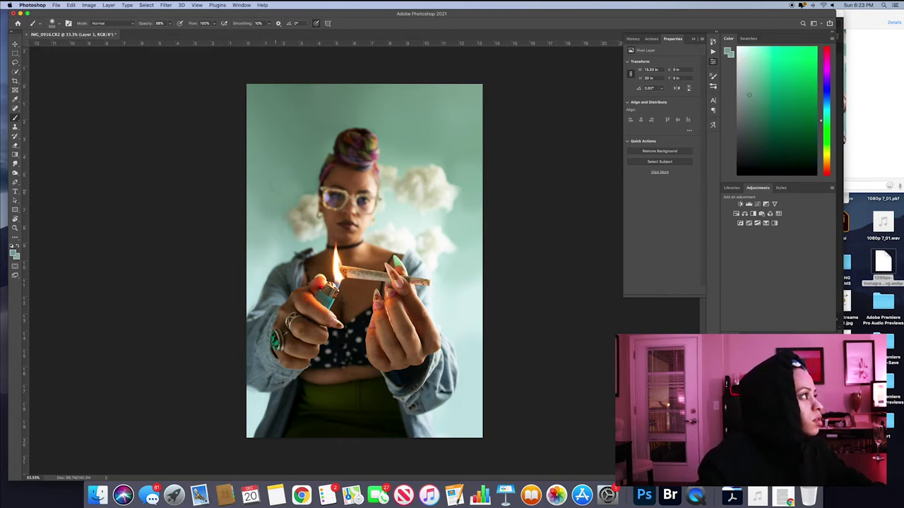
pyautogui.click(60, 25)
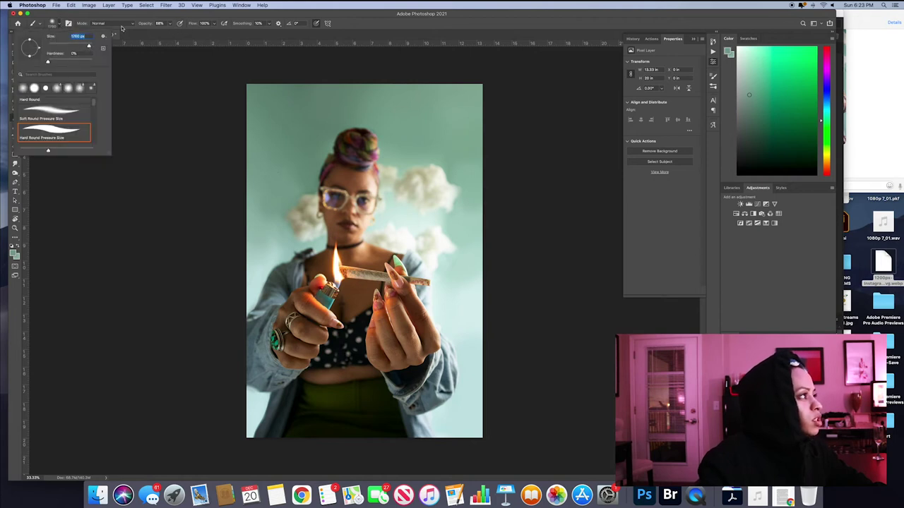
pyautogui.click(168, 24)
pyautogui.click(168, 25)
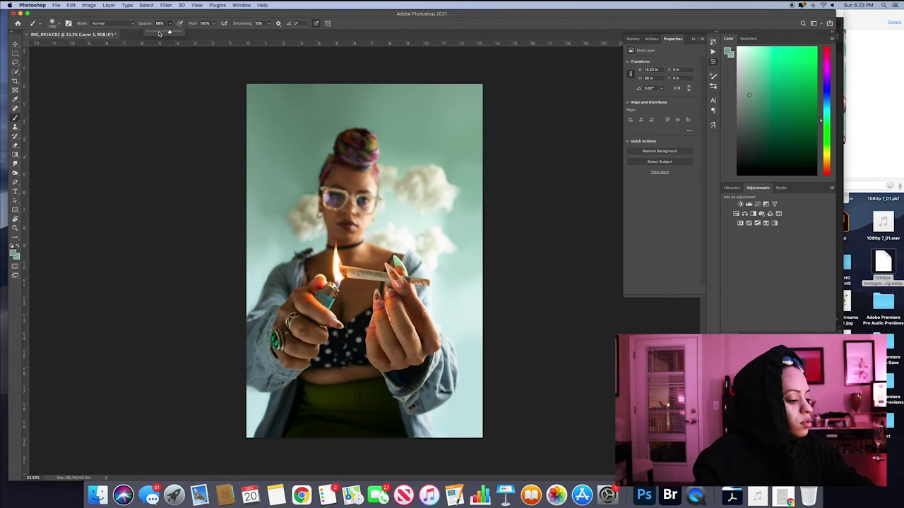
pyautogui.click(155, 33)
pyautogui.click(282, 158)
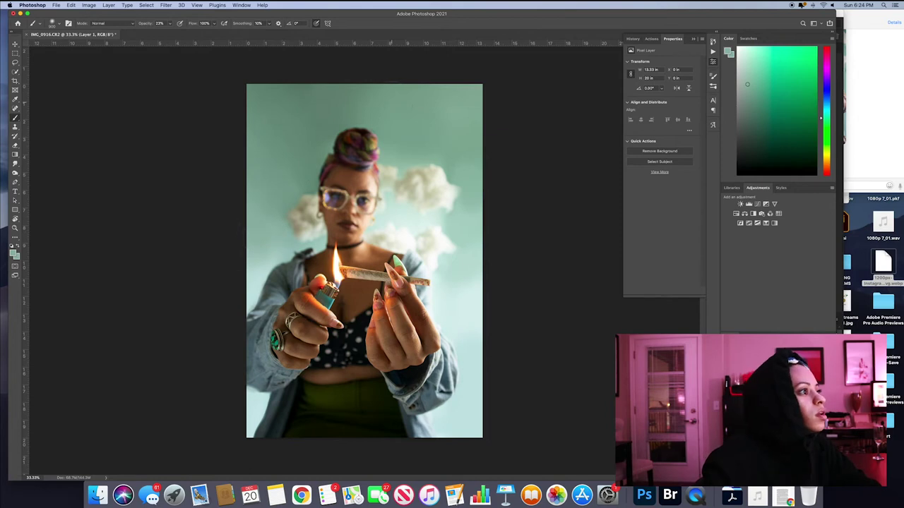
pyautogui.keyDown('alt'); pyautogui.click(451, 141); pyautogui.keyUp('alt')
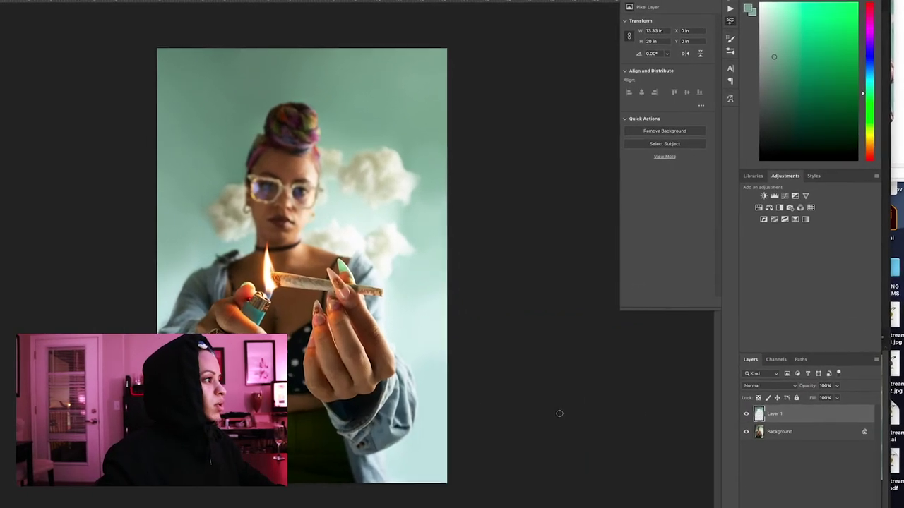
# Add a Curves adjustment that slightly lifts the highlights and holds the shadows with a point at input 70, output 70
pyautogui.click(788, 193)
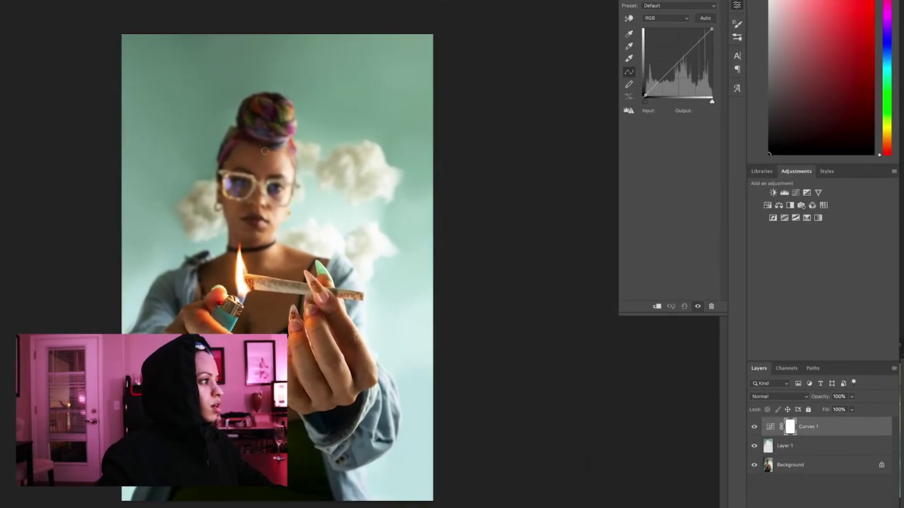
pyautogui.click(695, 44)
pyautogui.click(658, 79)
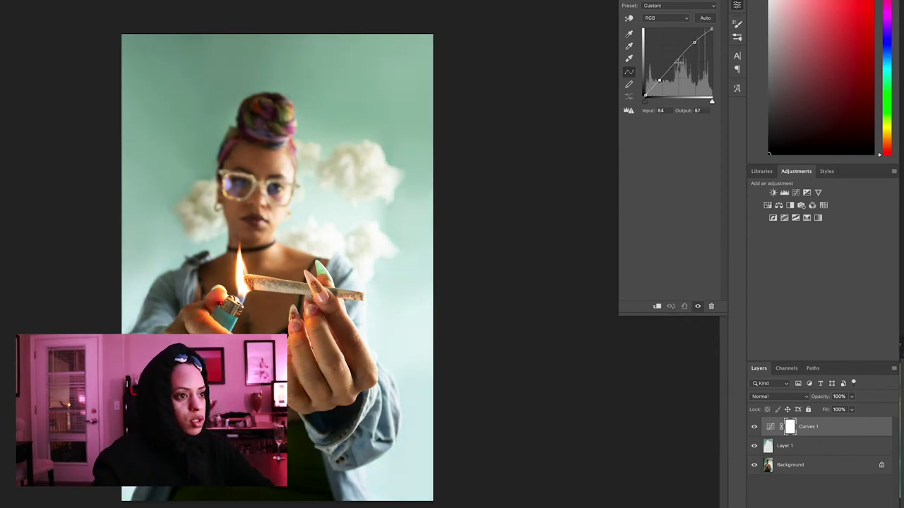
pyautogui.moveTo(659, 79); pyautogui.dragTo(660, 80)
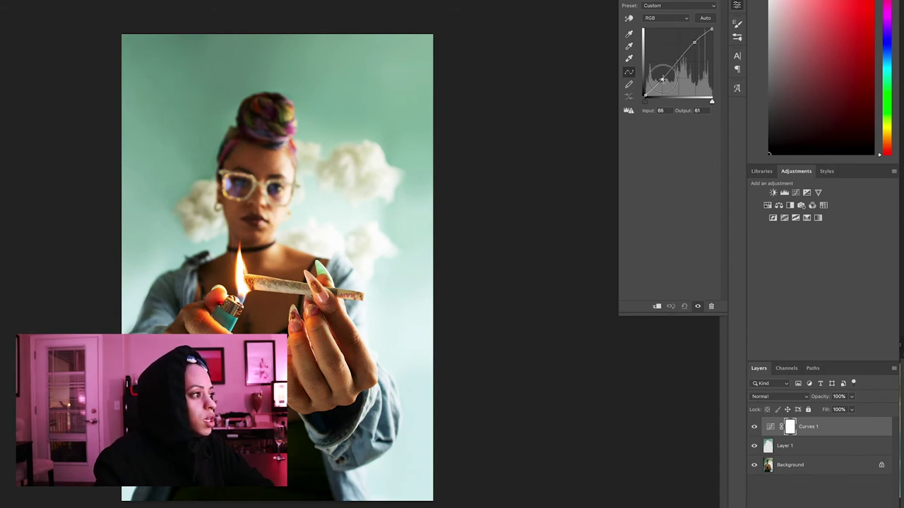
pyautogui.moveTo(662, 77); pyautogui.dragTo(664, 77)
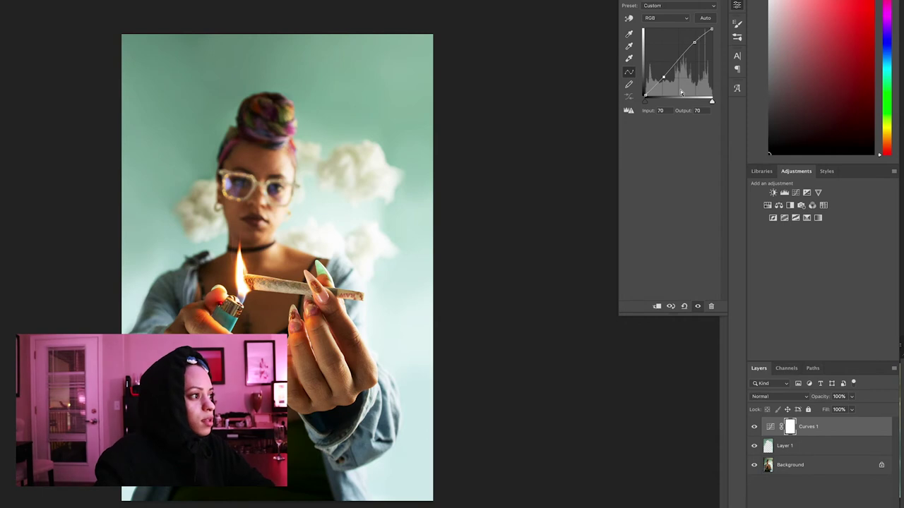
# Add a second Curves adjustment and raise its Green channel with a point at input 187, output 196
pyautogui.click(795, 192)
pyautogui.click(777, 396)
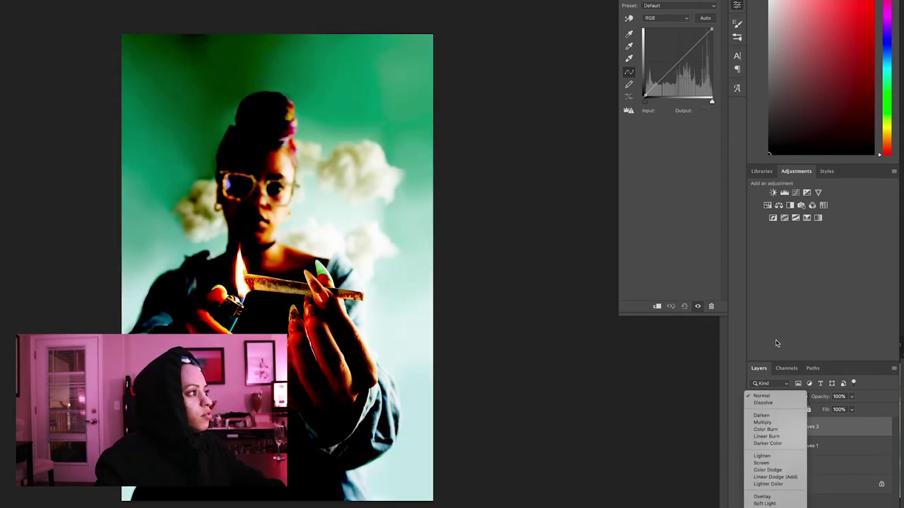
pyautogui.press('Escape')
pyautogui.click(665, 18)
pyautogui.click(660, 26)
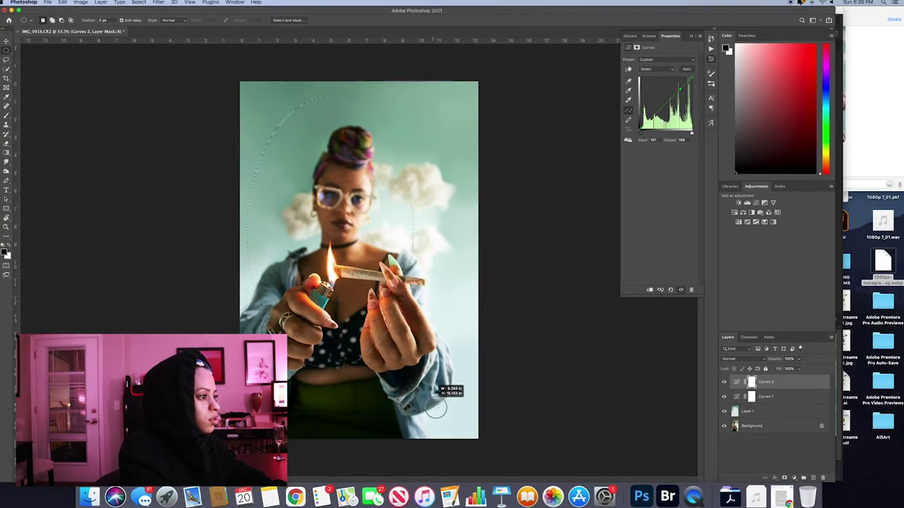
# Select a large ellipse around the subject, invert the selection, and add a Curves adjustment masked to the outer area
pyautogui.moveTo(435, 410); pyautogui.dragTo(487, 420)
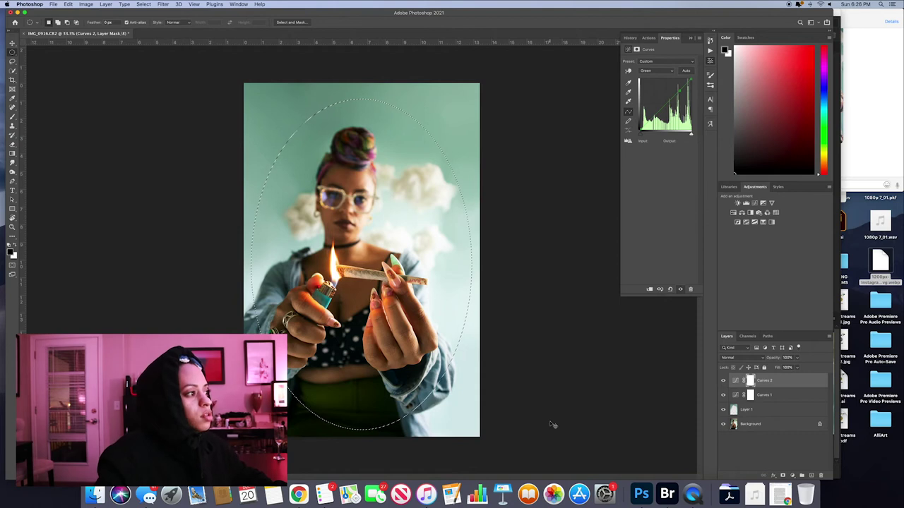
pyautogui.press('super+shift+i')
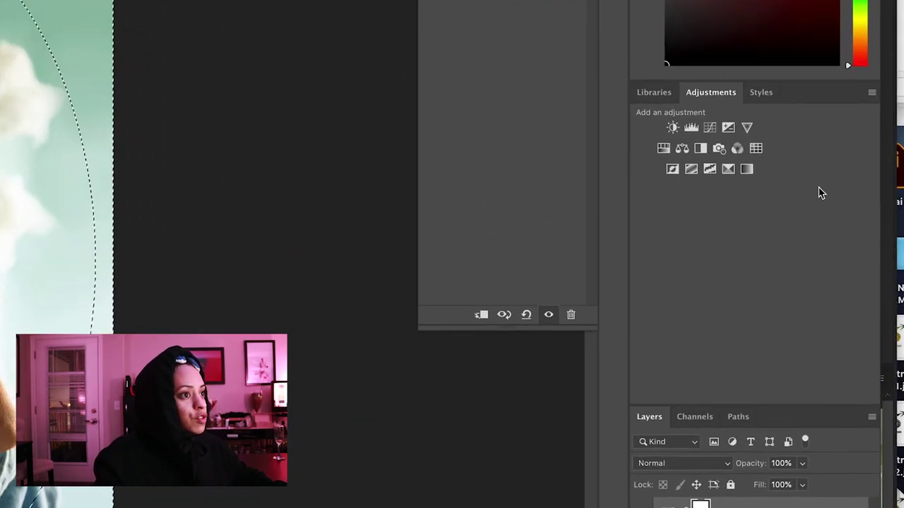
pyautogui.click(741, 183)
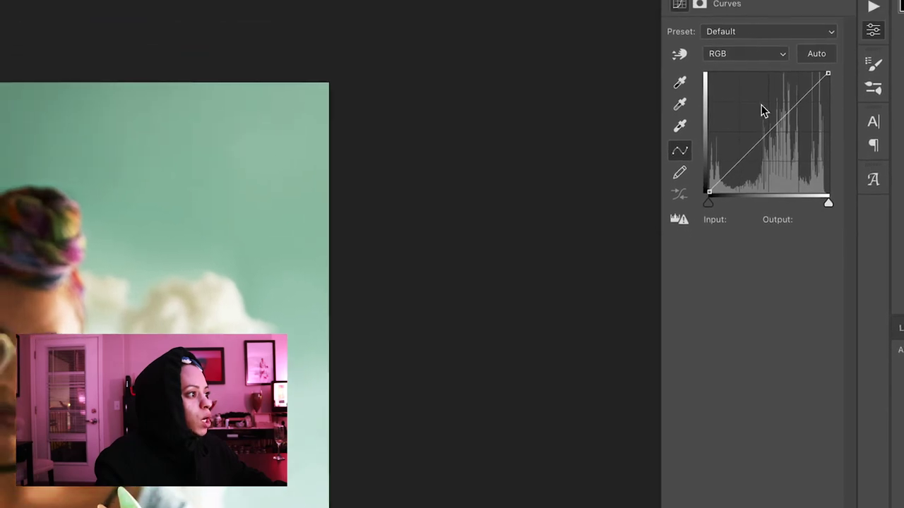
# Darken the outer area with a curve point at input 175, output 78, and feather the layer mask to 714.8 px
pyautogui.moveTo(778, 162); pyautogui.dragTo(806, 197)
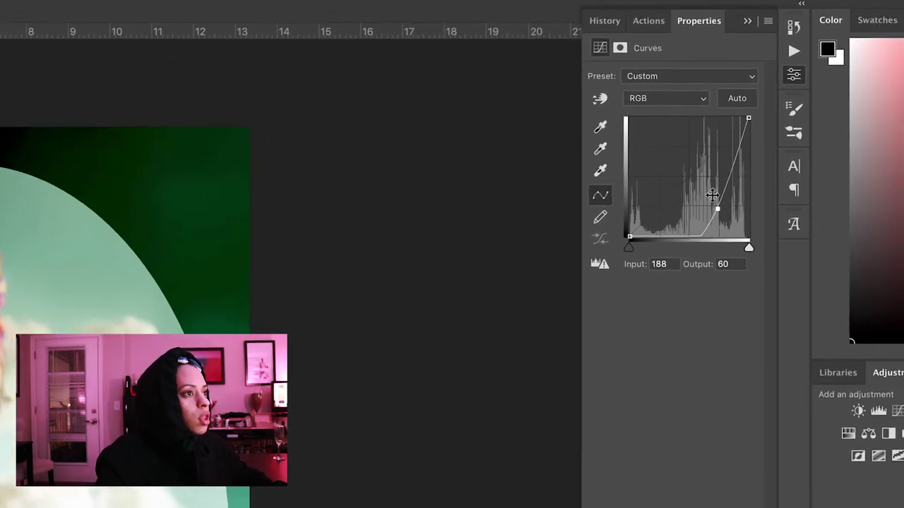
pyautogui.moveTo(712, 195); pyautogui.dragTo(711, 200)
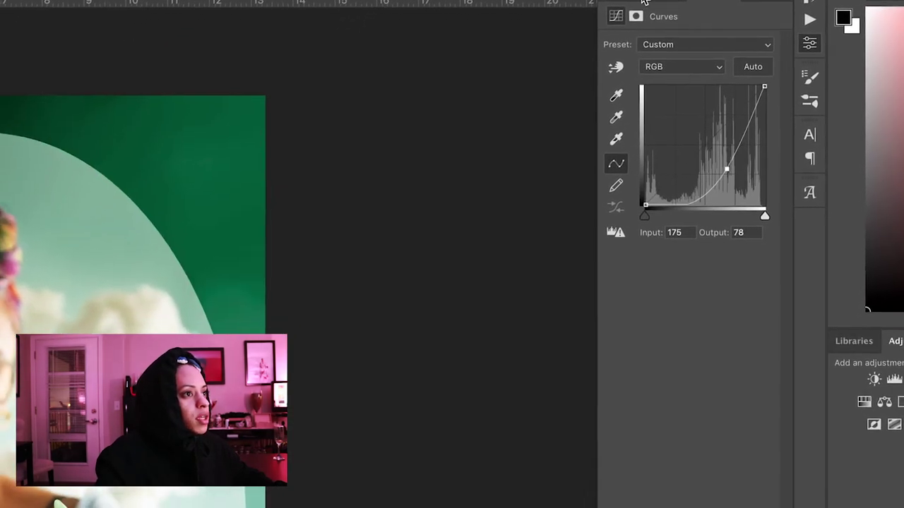
pyautogui.click(621, 48)
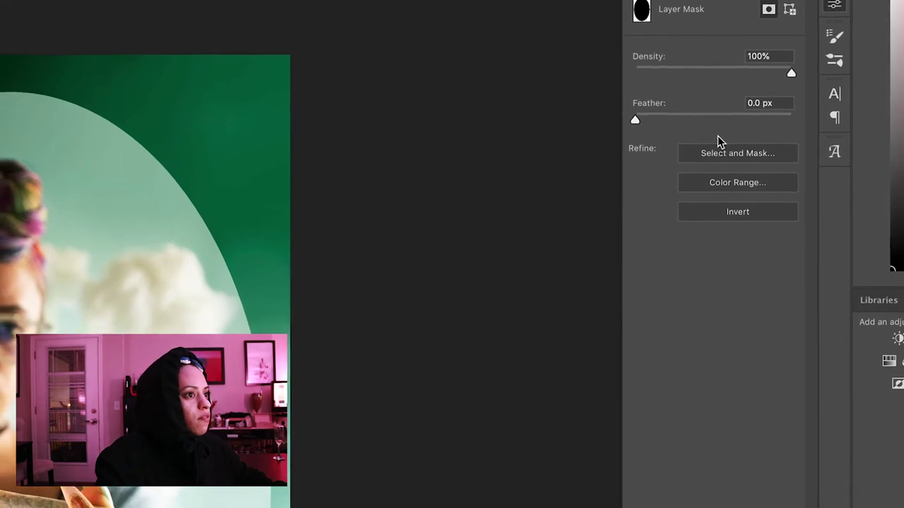
pyautogui.click(784, 107)
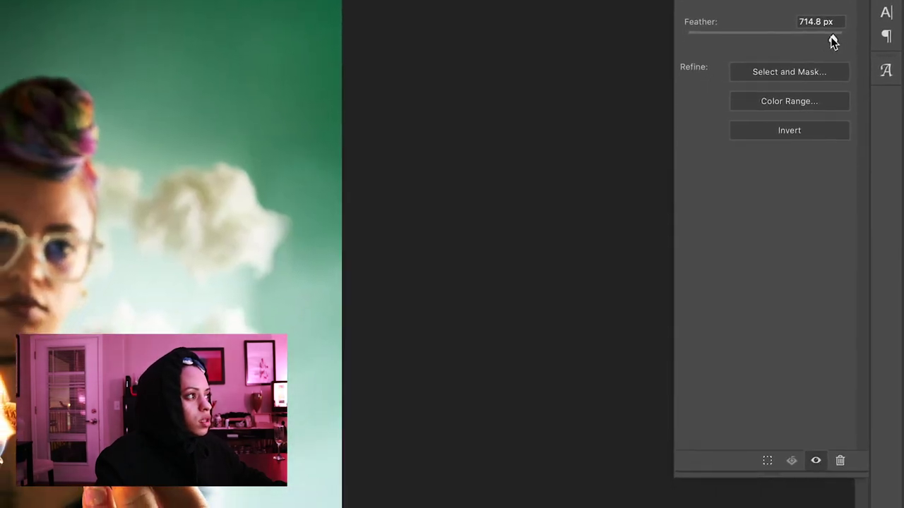
# Increase the vignette mask's feather to 978.2 px and soften the darkening with its curve point at input 138, output 102
pyautogui.moveTo(811, 71); pyautogui.dragTo(821, 73)
pyautogui.moveTo(847, 31); pyautogui.dragTo(850, 32)
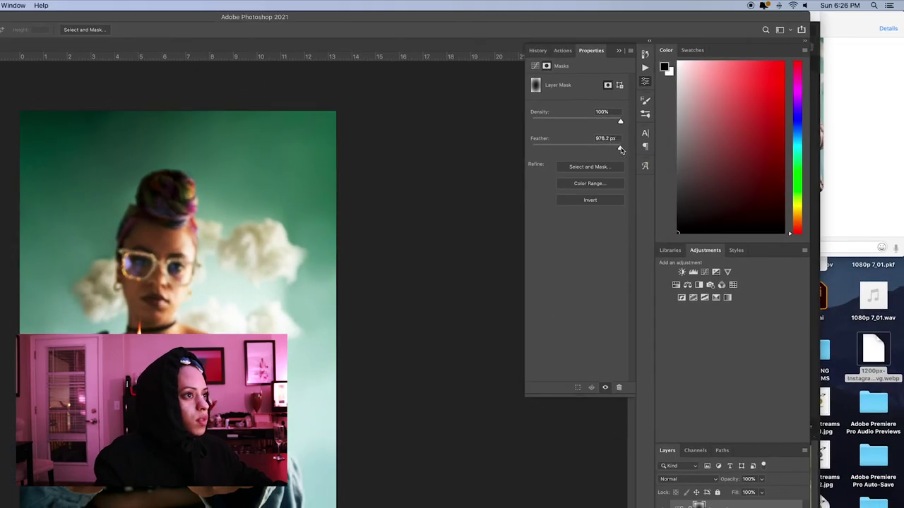
pyautogui.click(534, 65)
pyautogui.moveTo(598, 151)
pyautogui.mouseDown()
pyautogui.moveTo(596, 142)
pyautogui.moveTo(587, 144)
pyautogui.mouseUp()
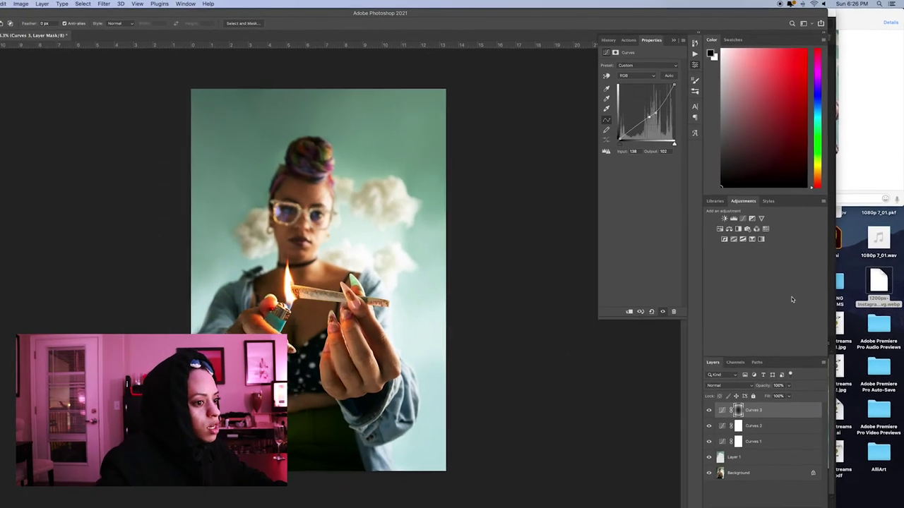
# Compare the portrait with and without the Curves 3 vignette by toggling the layer's visibility
pyautogui.click(697, 436)
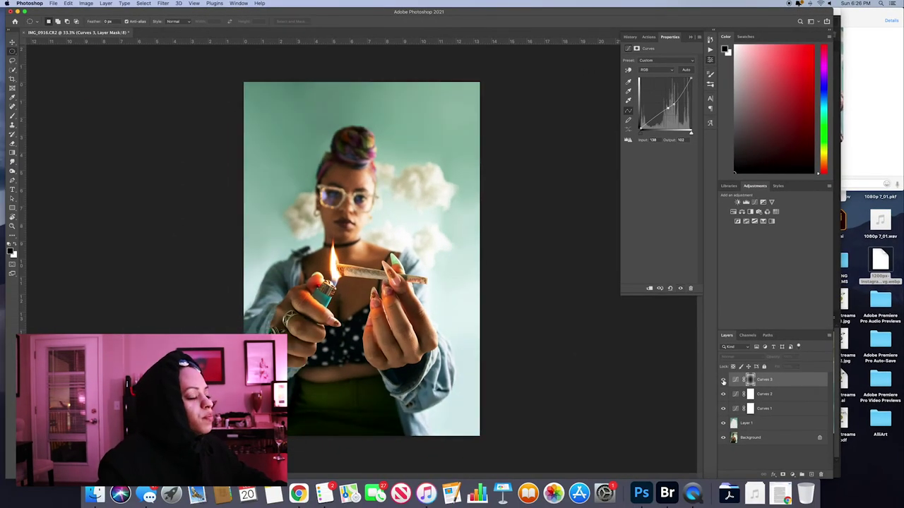
pyautogui.click(723, 381)
pyautogui.click(722, 381)
pyautogui.click(723, 381)
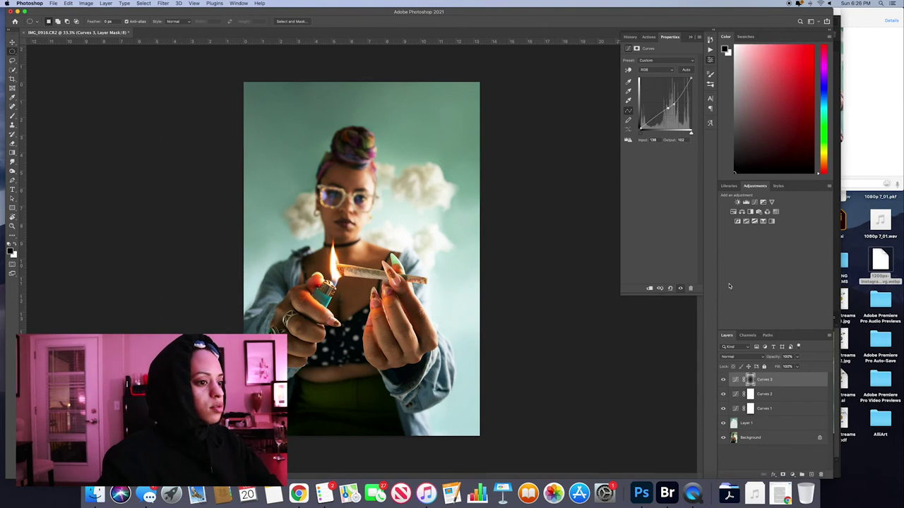
# Move Curves 1 to the top of the layer stack and brighten it with points at 188/218 and 92/102
pyautogui.moveTo(733, 413); pyautogui.dragTo(738, 374)
pyautogui.moveTo(677, 88); pyautogui.dragTo(676, 84)
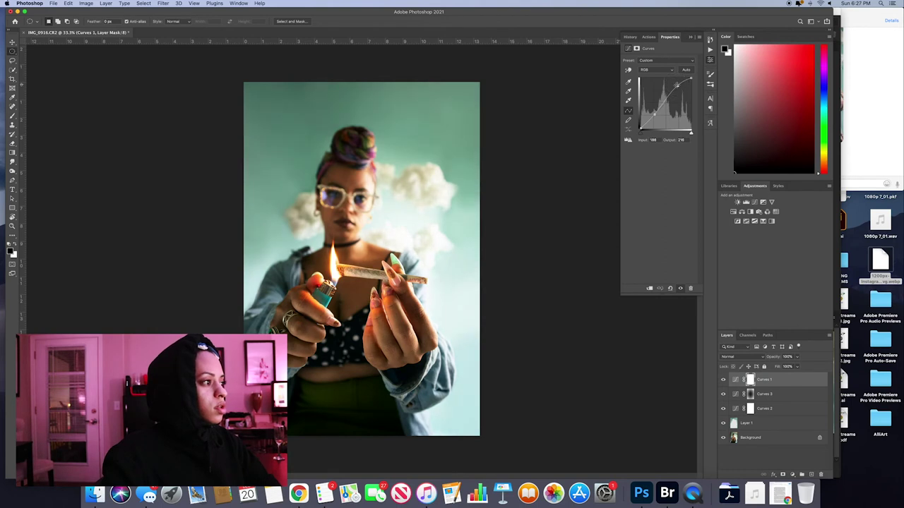
pyautogui.moveTo(654, 113); pyautogui.dragTo(658, 108)
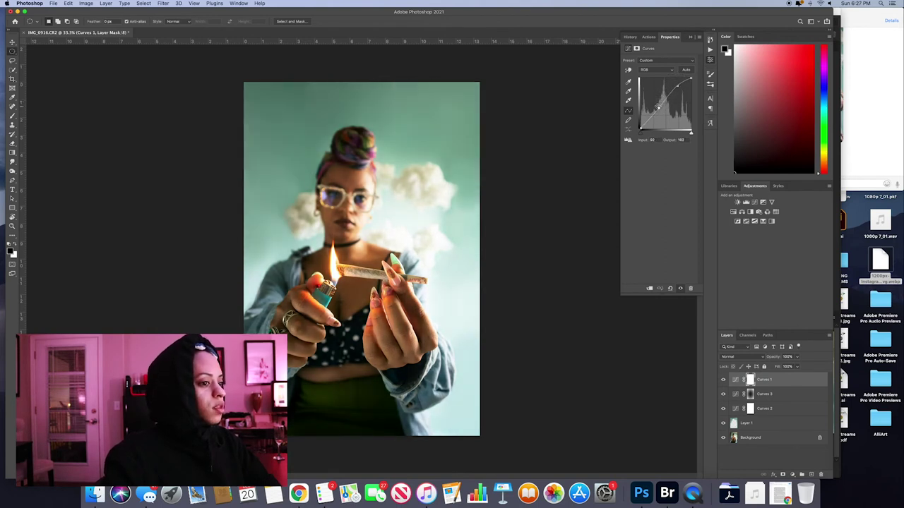
# Compare the edit with the original photo by hiding and reshowing all layers above the Background
pyautogui.moveTo(722, 380); pyautogui.dragTo(723, 426)
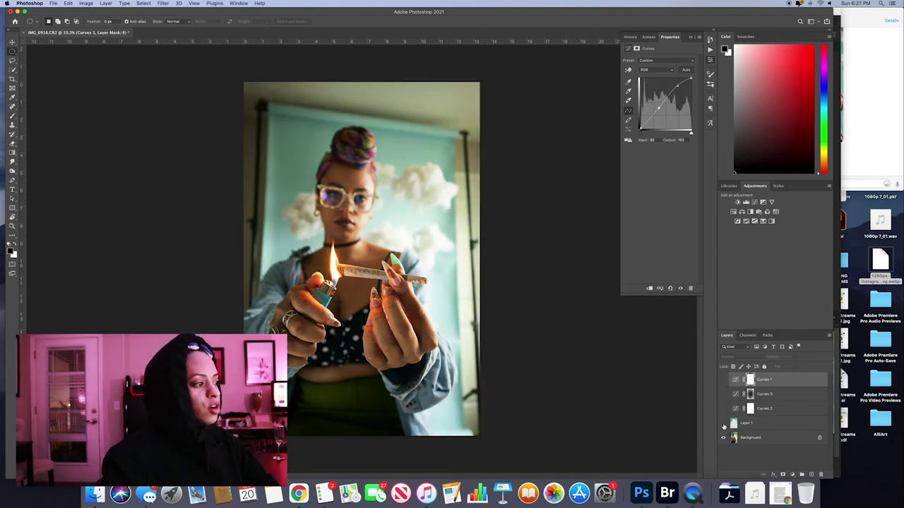
pyautogui.moveTo(723, 423); pyautogui.dragTo(722, 374)
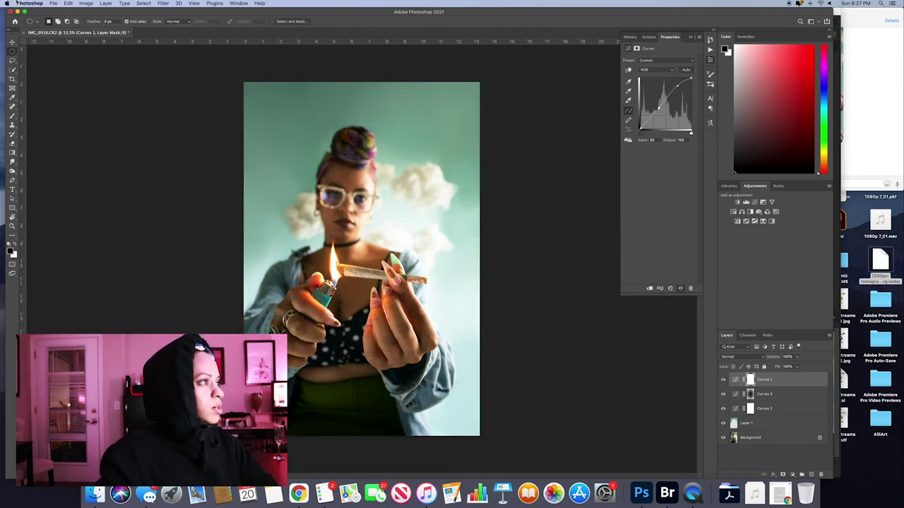
# Start saving the layered portrait as IMG_0916.psd in Photoshop format
pyautogui.click(52, 2)
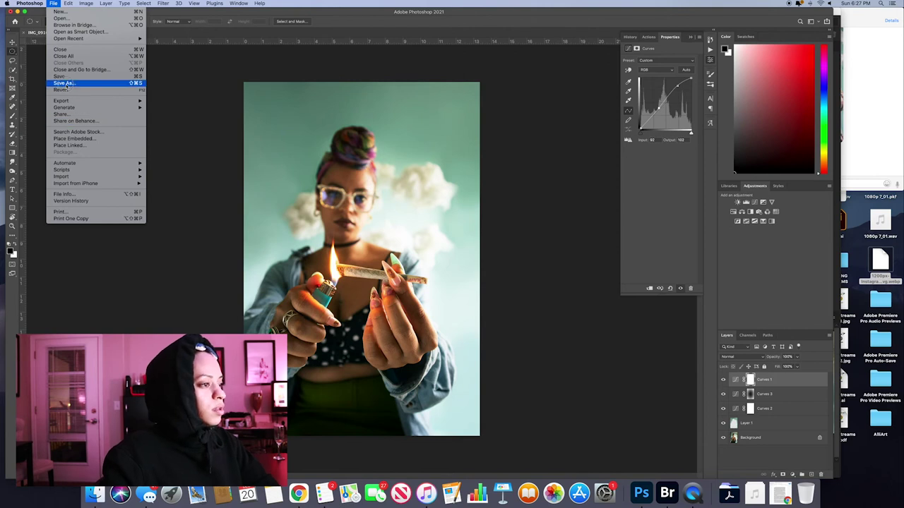
pyautogui.press('super+shift+s')
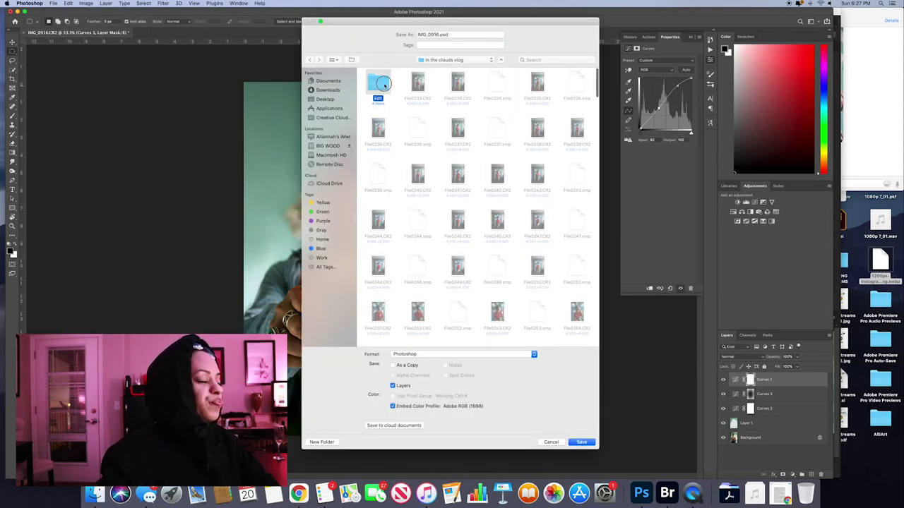